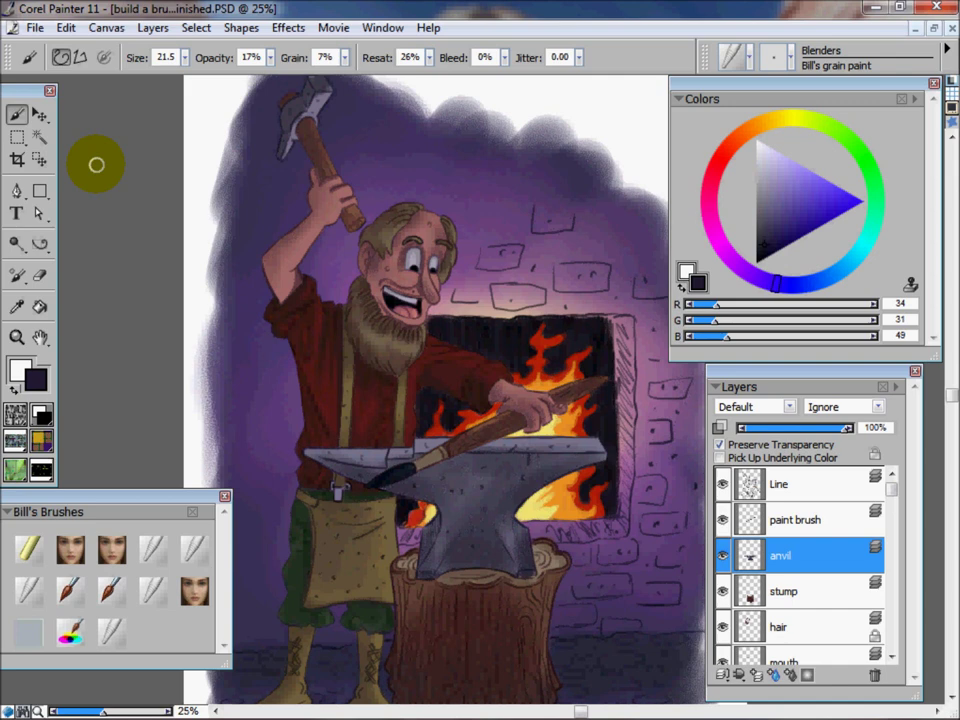
Duplicate the skin layer and turn on Preserve Transparency for the copy
left_click_drag(890, 489, 898, 603)
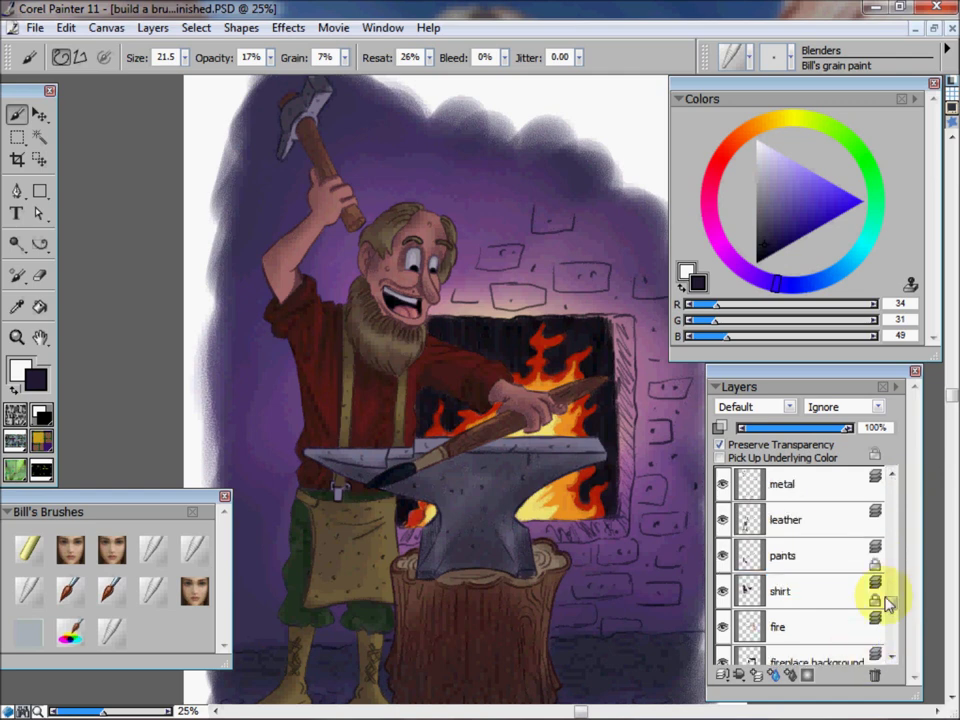
scroll(876, 590, "down", 3)
scroll(891, 477, "up", 2)
scroll(893, 478, "up", 3)
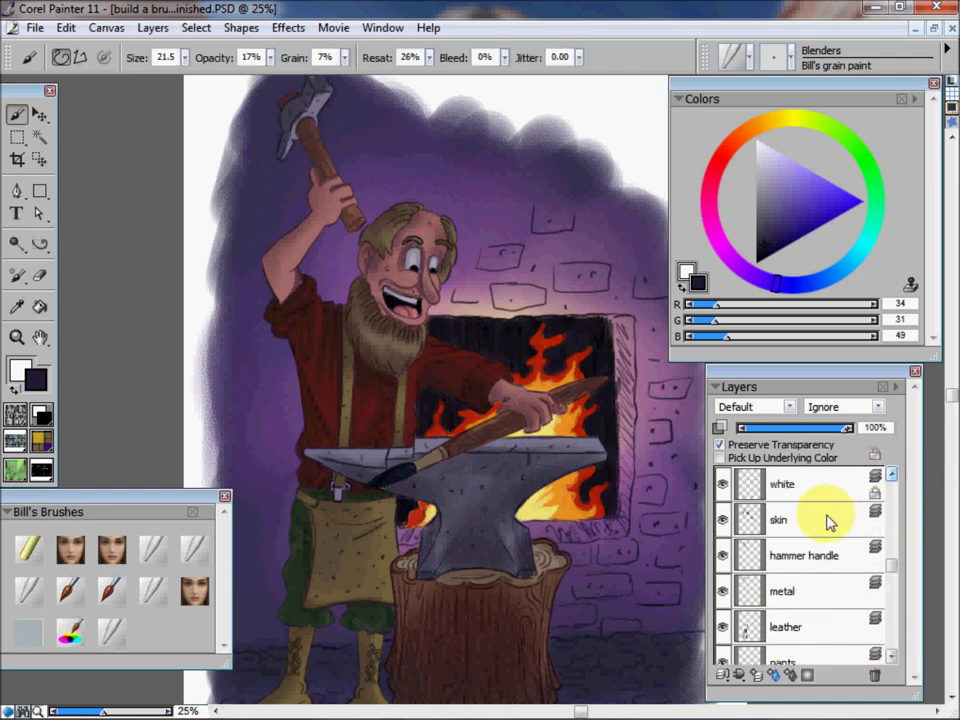
left_click(828, 520)
right_click(828, 520)
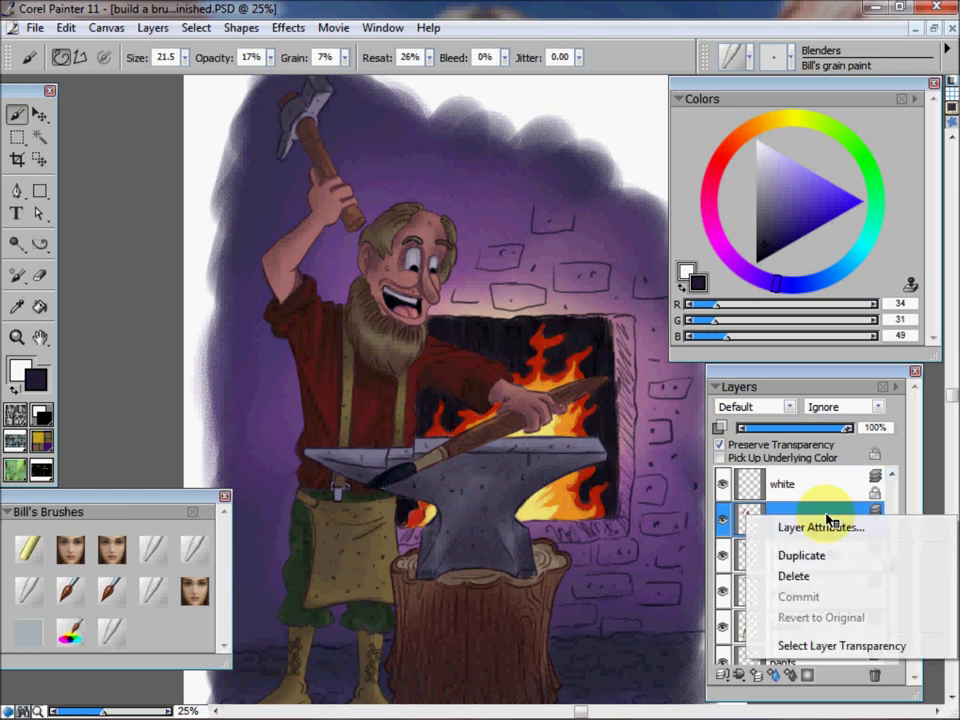
left_click(838, 557)
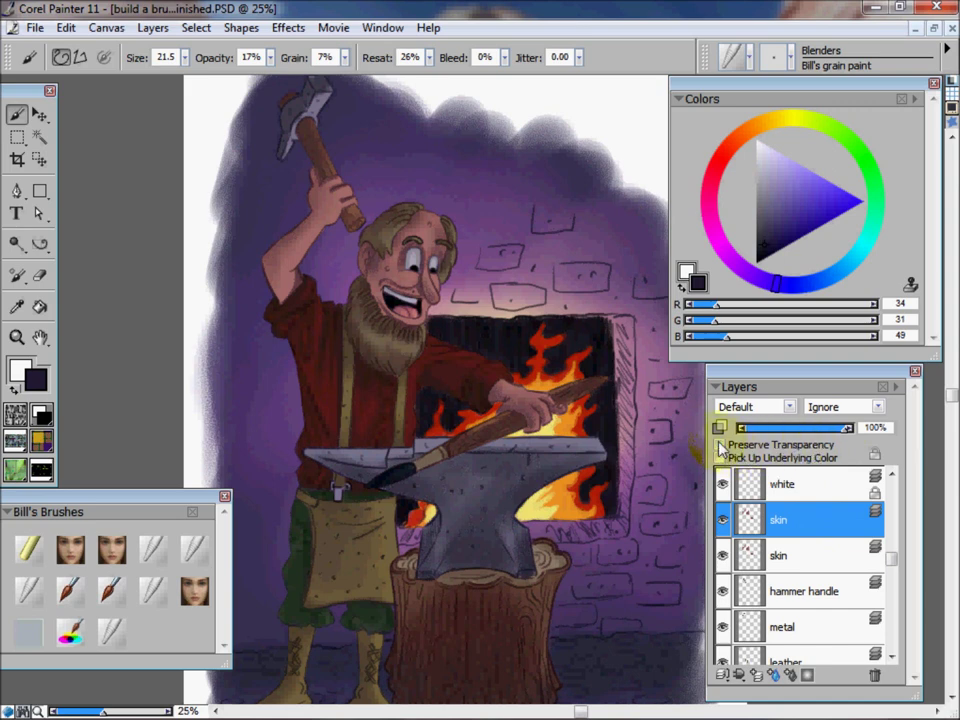
left_click(720, 445)
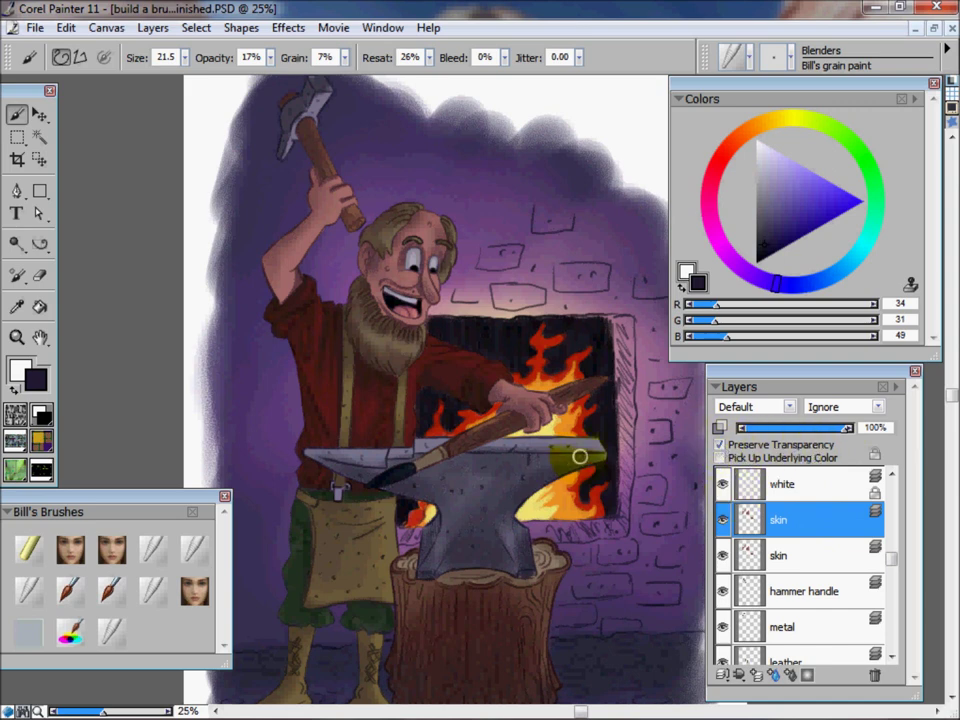
Sample the existing skin tone from the blacksmith's cheek, just below the eye
scroll(584, 462, "up", 2)
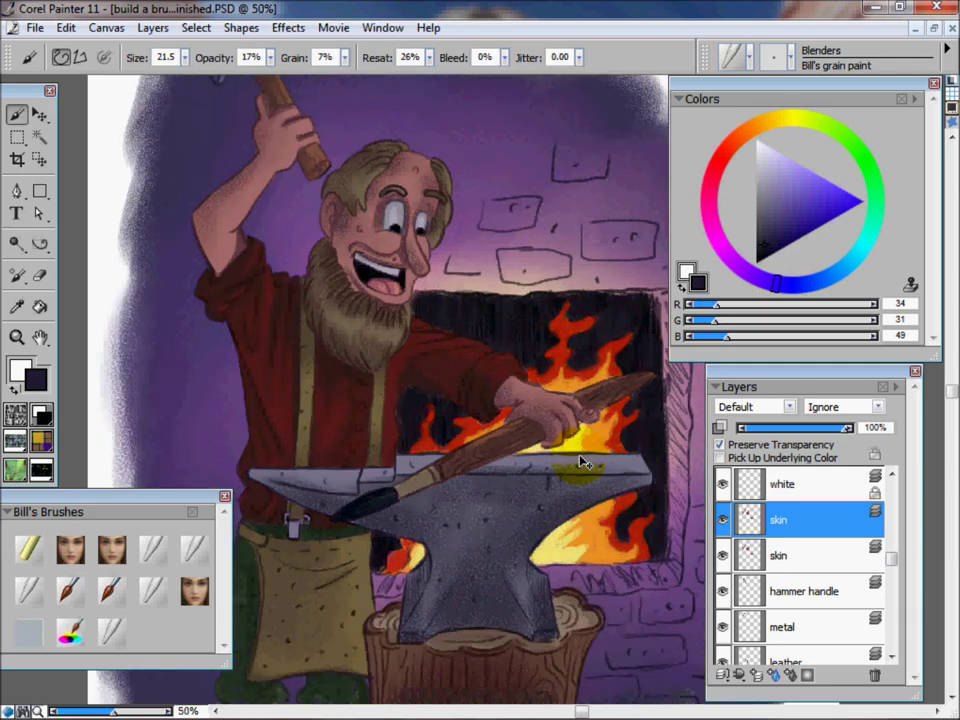
left_click_drag(476, 246, 580, 479)
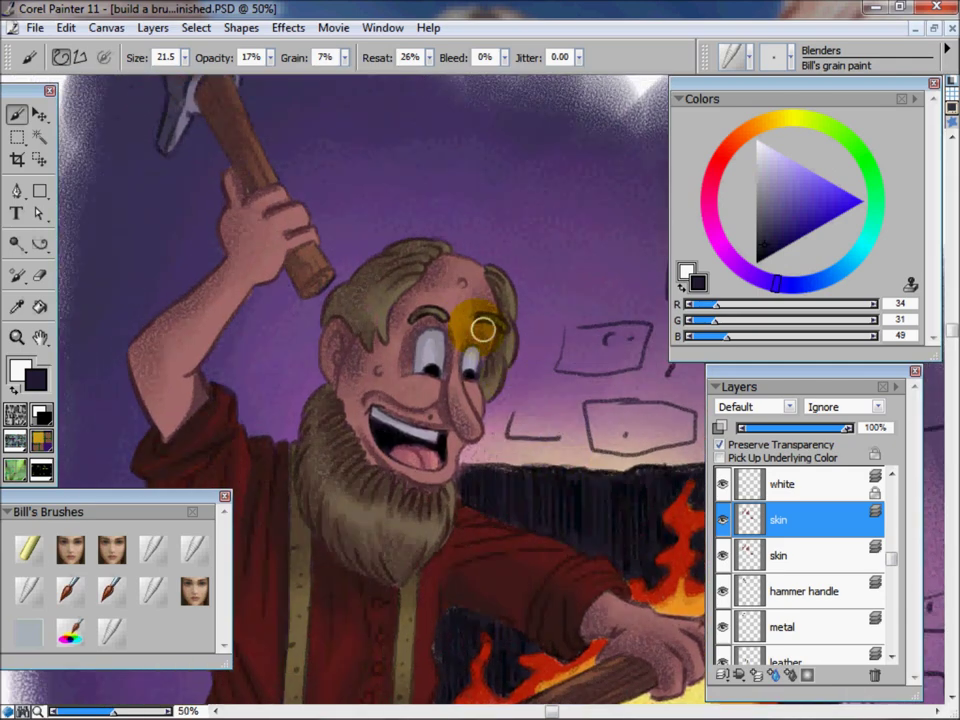
mouse_move(430, 375)
left_mouse_down()
mouse_move(386, 349)
mouse_move(364, 296)
mouse_move(392, 396)
mouse_move(432, 378)
left_mouse_up()
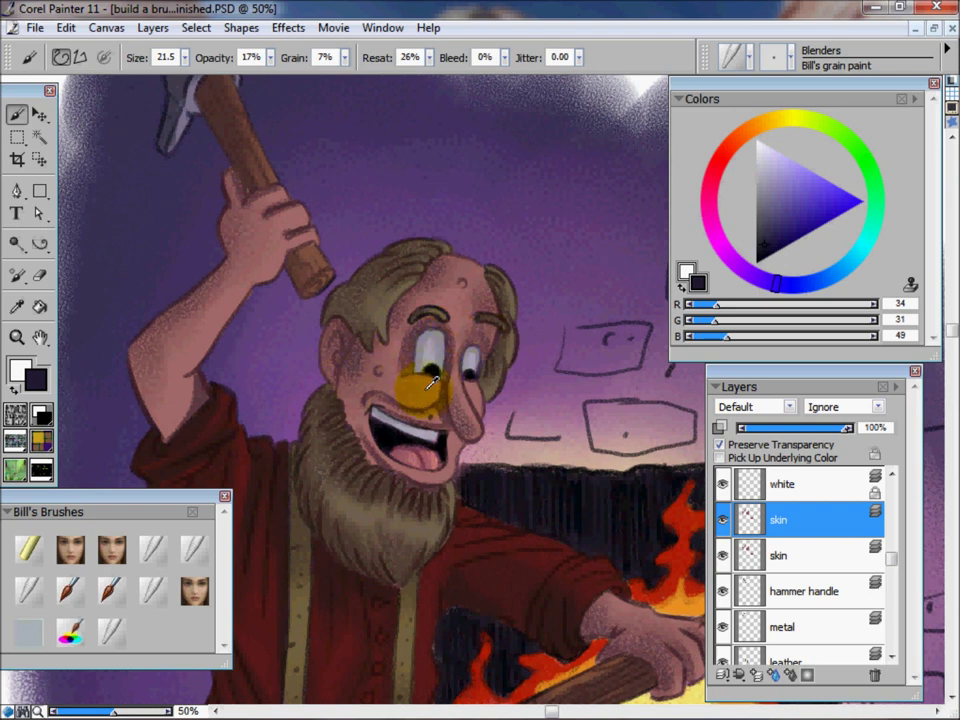
left_click(431, 388, "alt")
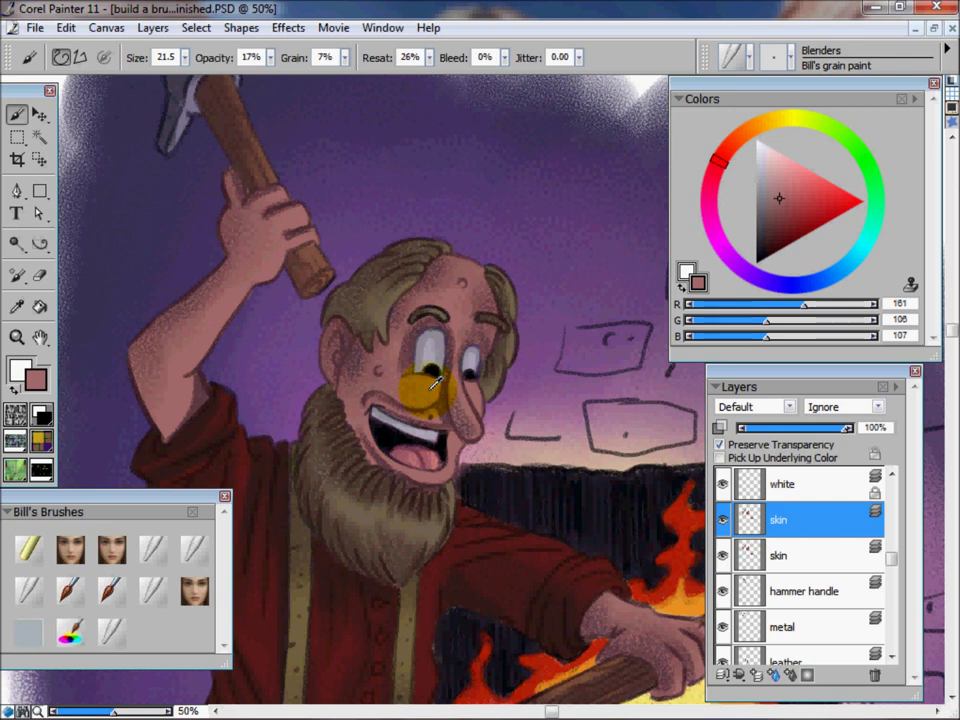
Shift the sampled colour to a light, warm peach (R 233, G 190, B 141) and brush it onto the cheek
left_click(731, 156)
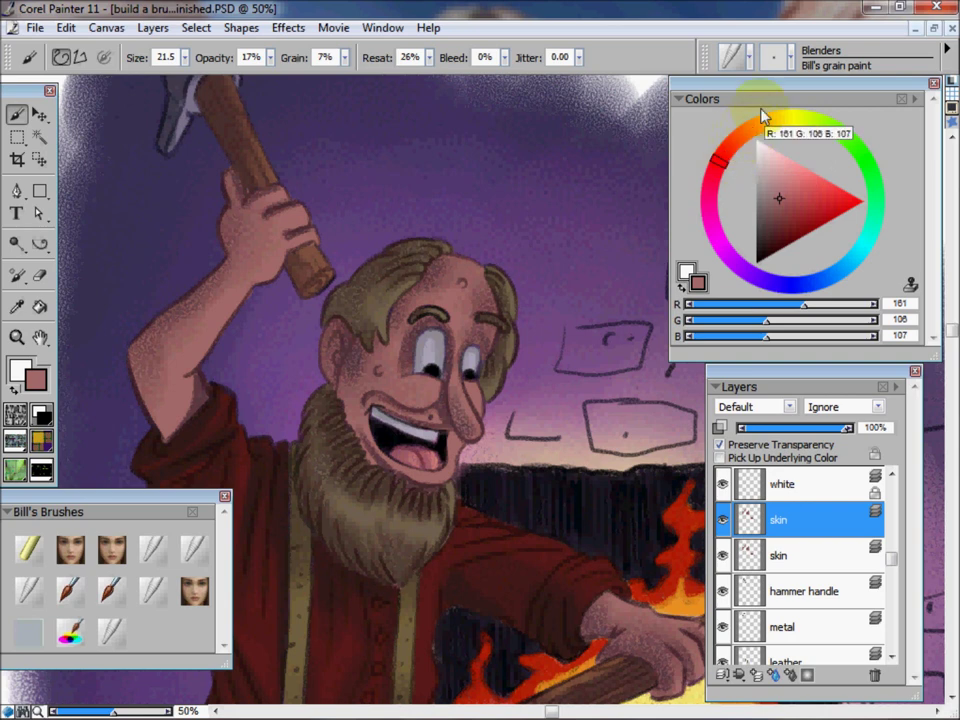
mouse_move(737, 156)
left_mouse_down()
mouse_move(735, 146)
mouse_move(760, 133)
left_mouse_up()
left_click_drag(789, 197, 793, 178)
left_click(746, 132)
left_click(802, 179)
mouse_move(797, 190)
left_mouse_down()
mouse_move(784, 161)
mouse_move(791, 182)
left_mouse_up()
left_click_drag(746, 133, 754, 129)
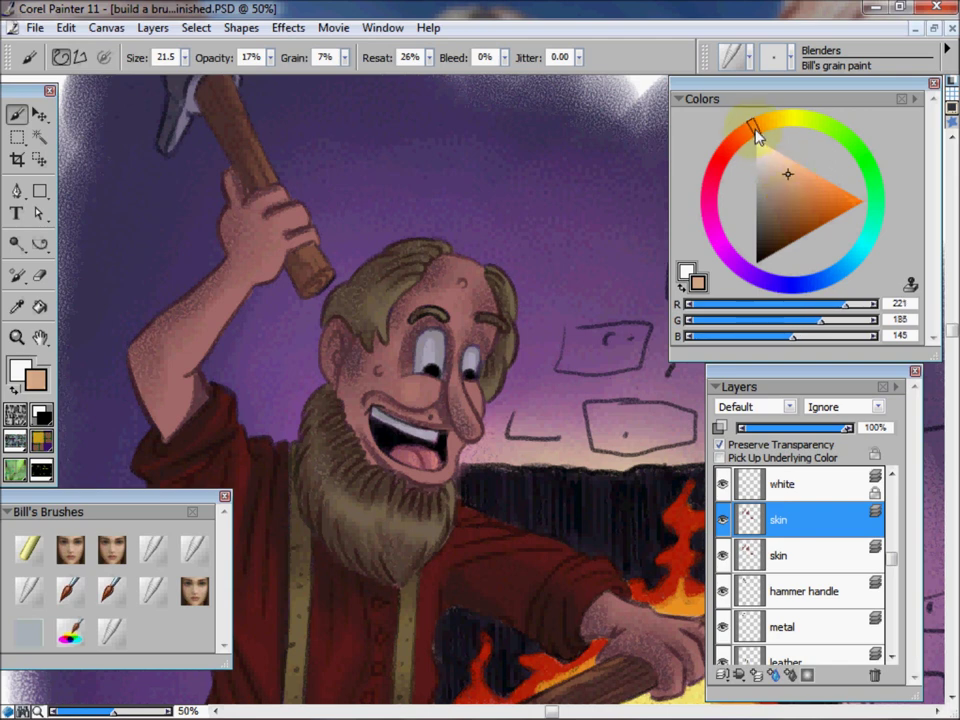
left_click_drag(789, 176, 794, 172)
mouse_move(427, 384)
left_mouse_down()
mouse_move(369, 327)
mouse_move(429, 385)
mouse_move(424, 394)
mouse_move(416, 382)
mouse_move(412, 393)
mouse_move(463, 377)
mouse_move(500, 289)
mouse_move(525, 293)
mouse_move(455, 375)
mouse_move(416, 396)
mouse_move(433, 381)
mouse_move(420, 315)
mouse_move(445, 299)
mouse_move(433, 396)
mouse_move(392, 368)
left_mouse_up()
Reduce the brush size to 11.3
left_click(185, 57)
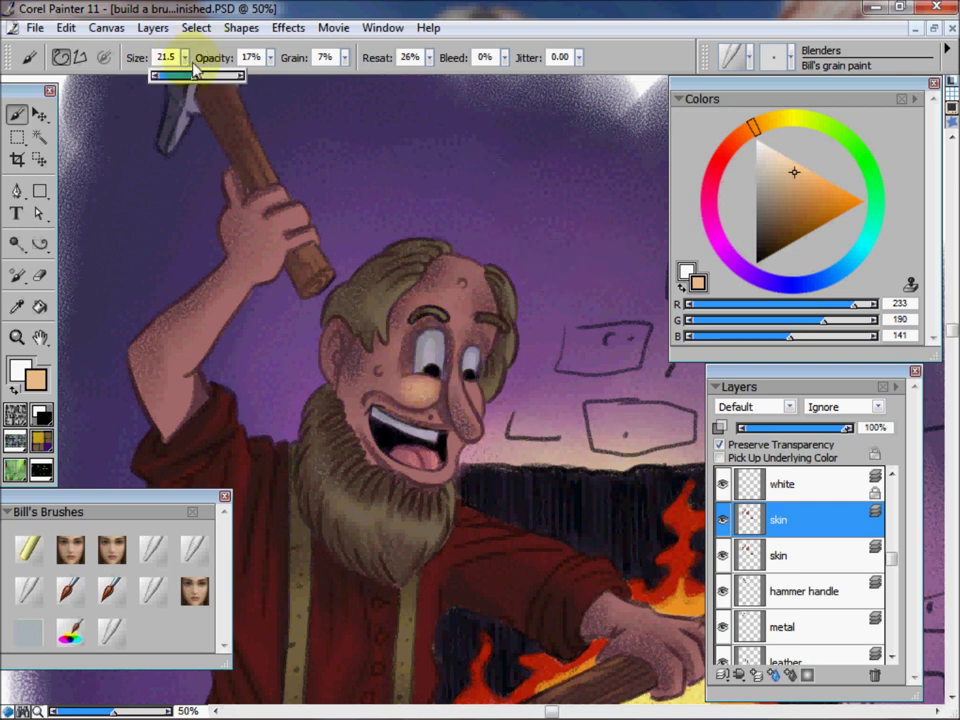
left_click_drag(197, 76, 186, 76)
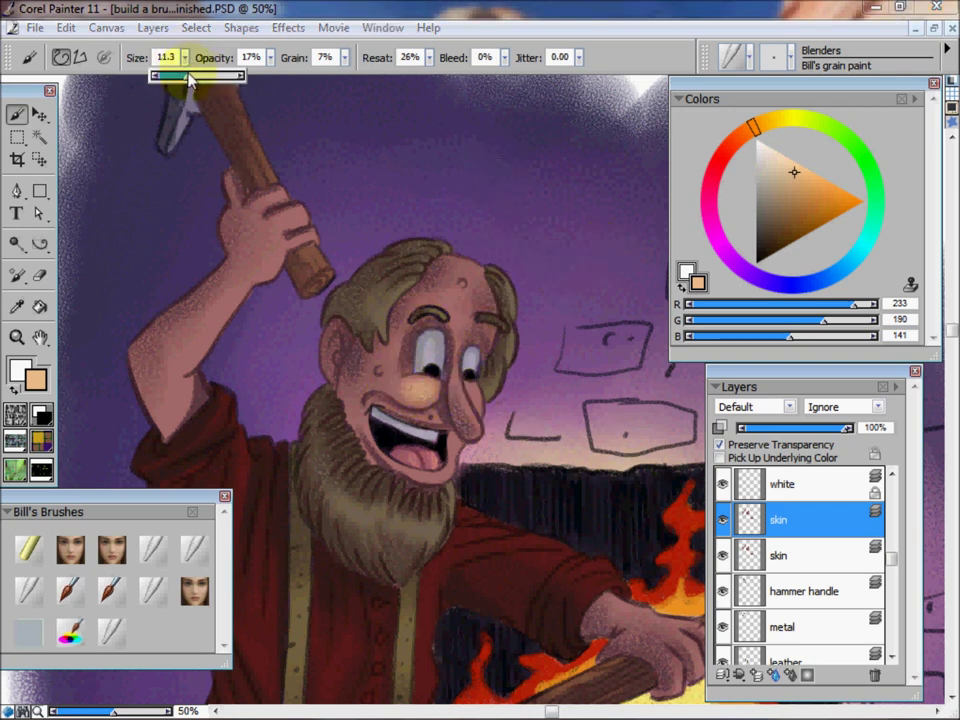
left_click(514, 197)
left_click_drag(472, 258, 338, 398)
left_click_drag(527, 268, 511, 273)
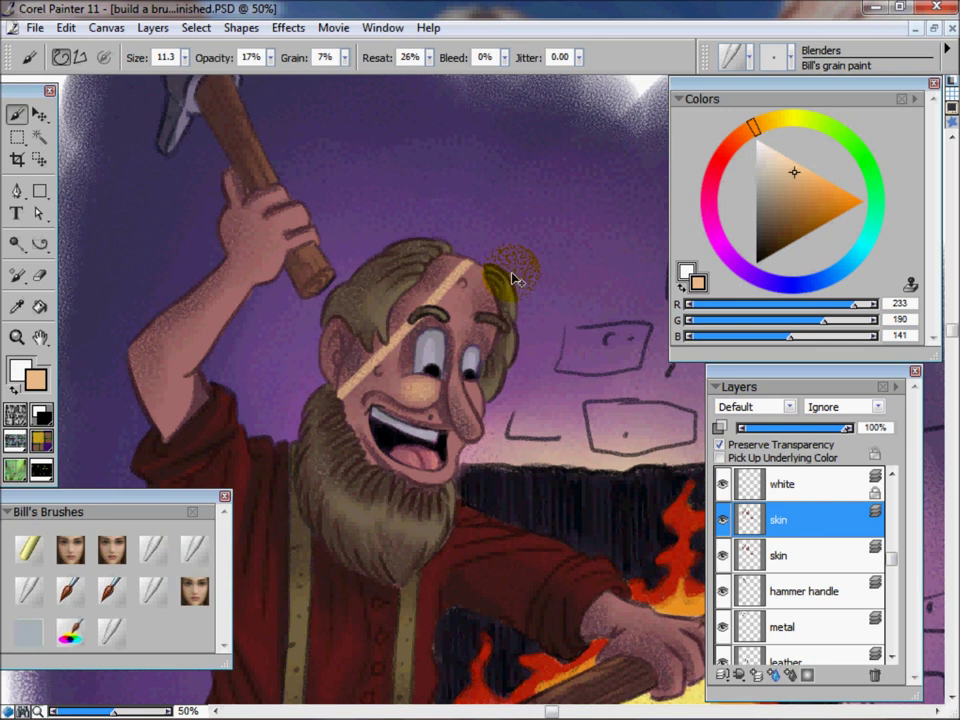
key("ctrl+z")
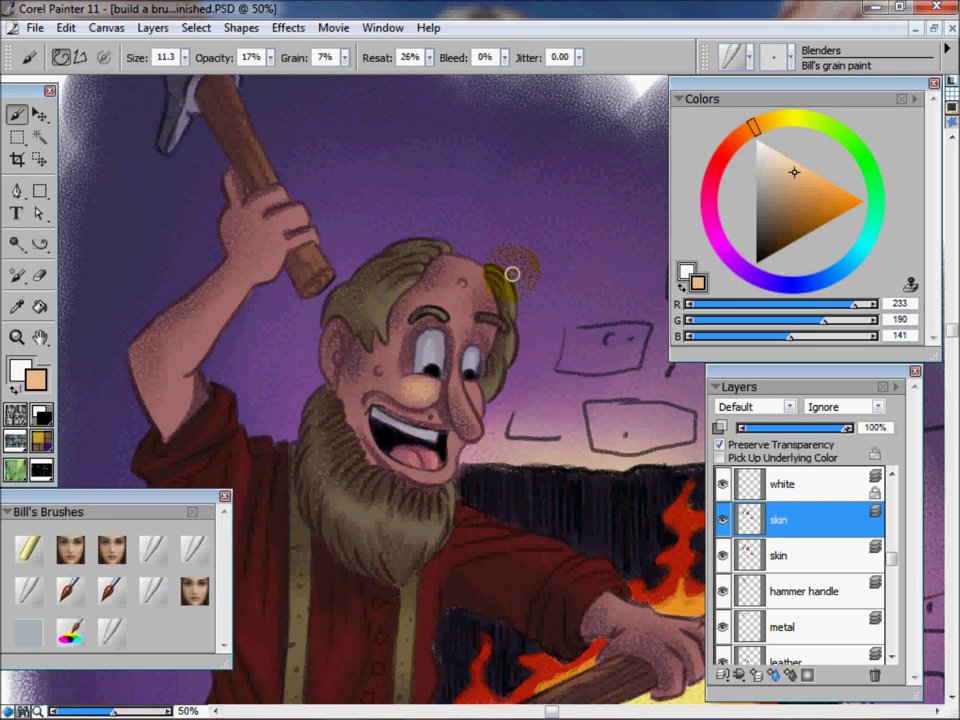
Paint peach highlights on the nose and between the brows, and cover the forehead and jaw with a size 37.8 brush
mouse_move(460, 380)
left_mouse_down()
mouse_move(461, 412)
mouse_move(476, 425)
mouse_move(455, 386)
mouse_move(470, 417)
left_mouse_up()
mouse_move(456, 336)
left_mouse_down()
mouse_move(453, 318)
mouse_move(461, 321)
left_mouse_up()
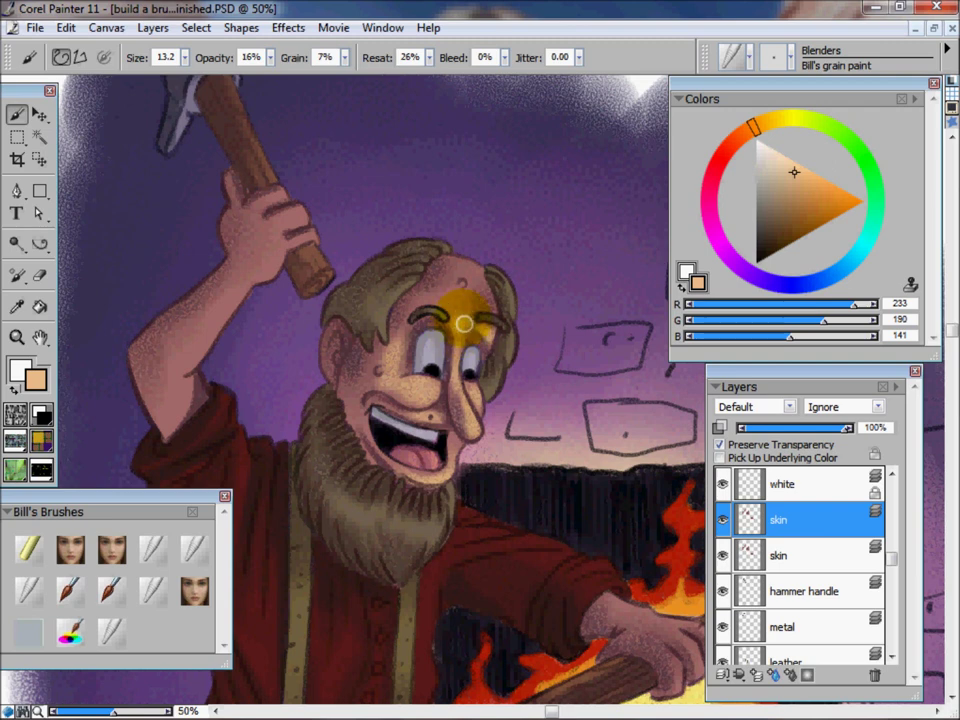
left_click(185, 57)
left_click_drag(194, 76, 204, 76)
mouse_move(465, 285)
left_mouse_down()
mouse_move(461, 304)
mouse_move(461, 282)
mouse_move(473, 295)
mouse_move(474, 281)
mouse_move(444, 294)
mouse_move(478, 262)
left_mouse_up()
mouse_move(428, 462)
left_mouse_down()
mouse_move(357, 424)
mouse_move(380, 395)
mouse_move(375, 362)
mouse_move(387, 362)
mouse_move(403, 394)
mouse_move(377, 372)
mouse_move(374, 390)
mouse_move(381, 362)
mouse_move(395, 453)
mouse_move(421, 421)
mouse_move(360, 418)
left_mouse_up()
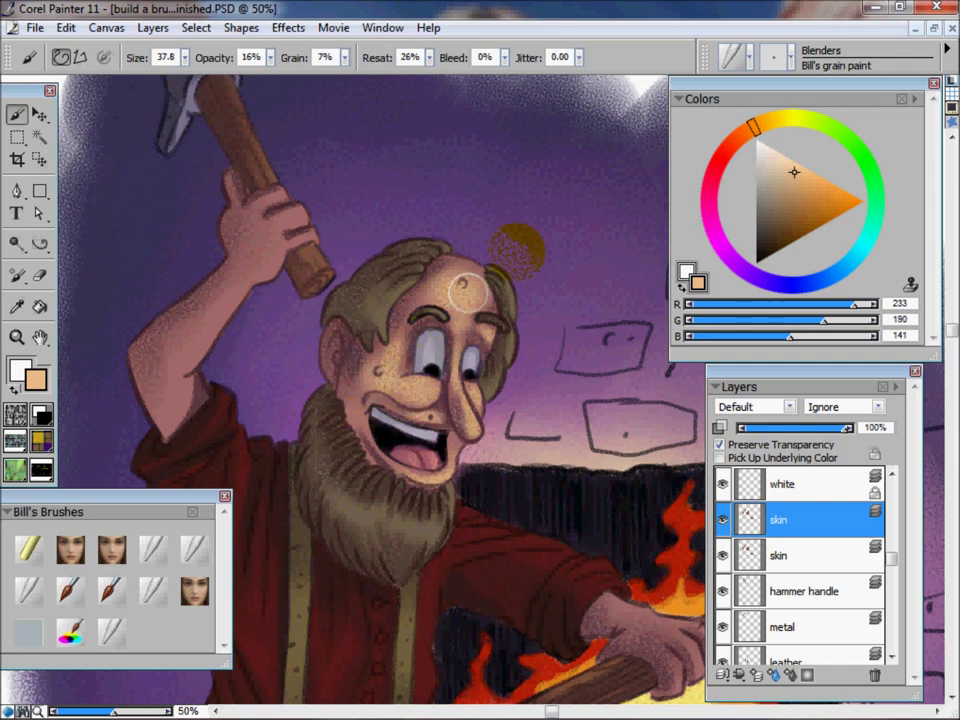
mouse_move(468, 436)
left_mouse_down()
mouse_move(463, 478)
mouse_move(437, 494)
mouse_move(498, 434)
mouse_move(487, 440)
mouse_move(500, 320)
mouse_move(493, 324)
mouse_move(477, 263)
mouse_move(478, 288)
mouse_move(468, 278)
mouse_move(477, 259)
mouse_move(339, 333)
mouse_move(378, 272)
left_mouse_up()
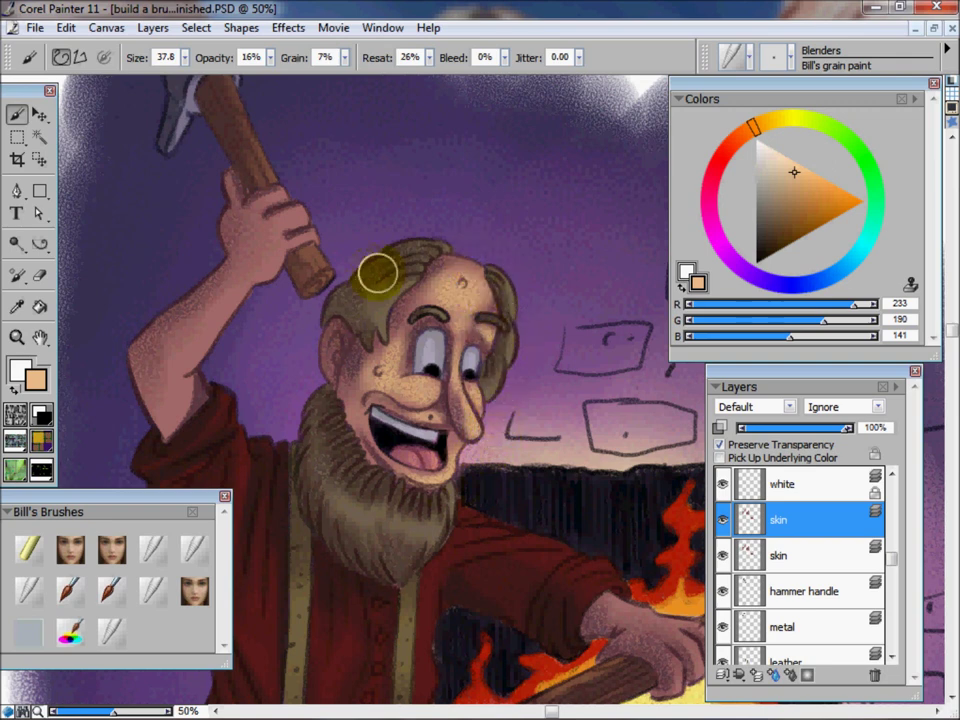
Add finer peach highlights to the ear, temple and nose, reducing the brush size to 7.5 for the details
left_click(184, 58)
left_click_drag(171, 79, 188, 82)
mouse_move(349, 341)
left_mouse_down()
mouse_move(332, 304)
mouse_move(336, 360)
mouse_move(343, 322)
mouse_move(426, 232)
left_mouse_up()
left_click_drag(352, 338, 322, 350)
left_click(172, 57)
left_click_drag(172, 57, 183, 82)
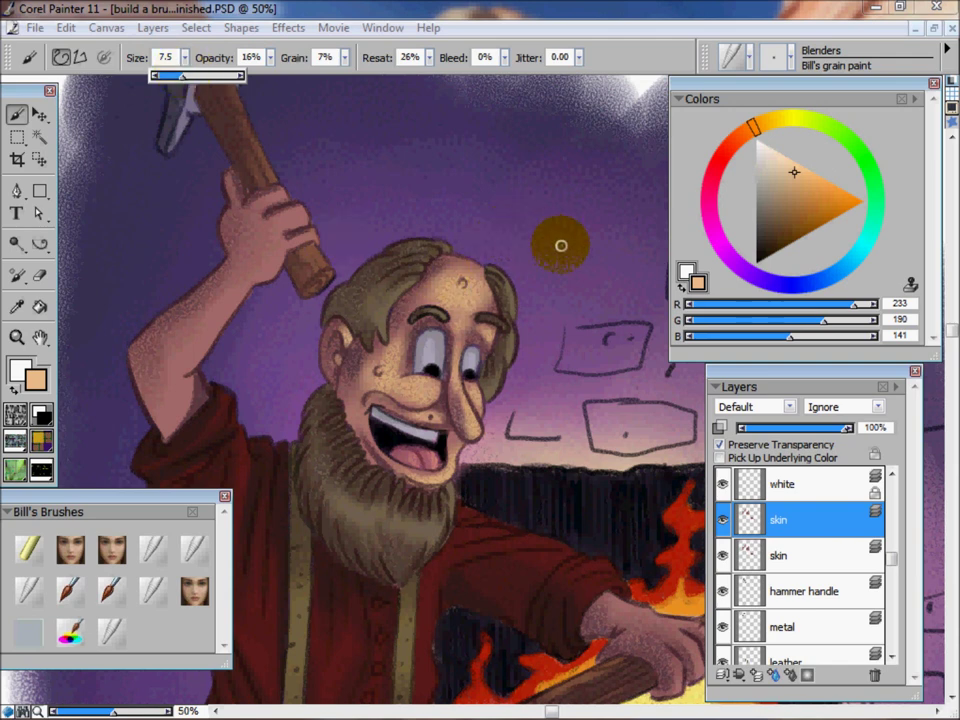
mouse_move(356, 341)
left_mouse_down()
mouse_move(339, 391)
mouse_move(353, 339)
mouse_move(341, 398)
mouse_move(360, 337)
mouse_move(341, 398)
mouse_move(358, 341)
mouse_move(454, 256)
mouse_move(454, 228)
mouse_move(330, 322)
mouse_move(329, 379)
mouse_move(336, 309)
mouse_move(373, 256)
mouse_move(466, 235)
mouse_move(458, 260)
mouse_move(443, 257)
mouse_move(469, 260)
mouse_move(448, 256)
mouse_move(468, 259)
mouse_move(503, 212)
left_mouse_up()
mouse_move(440, 388)
left_mouse_down()
mouse_move(463, 438)
mouse_move(474, 437)
mouse_move(484, 270)
mouse_move(457, 309)
left_mouse_up()
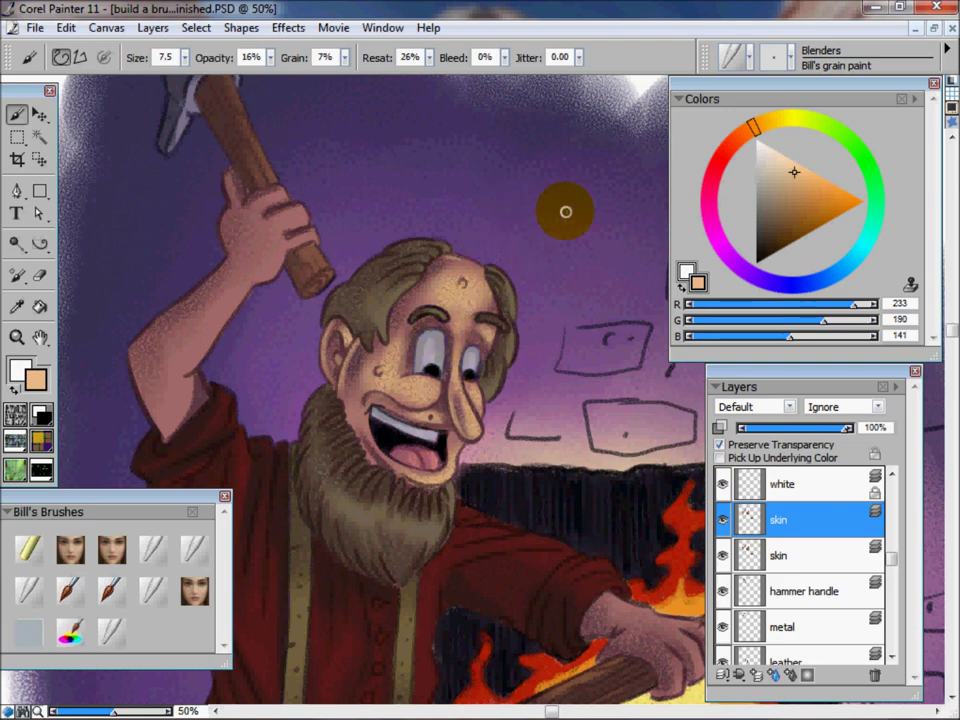
Paint peach highlights on the fingers and knuckles of the hand holding the paintbrush
key("ctrl+minus")
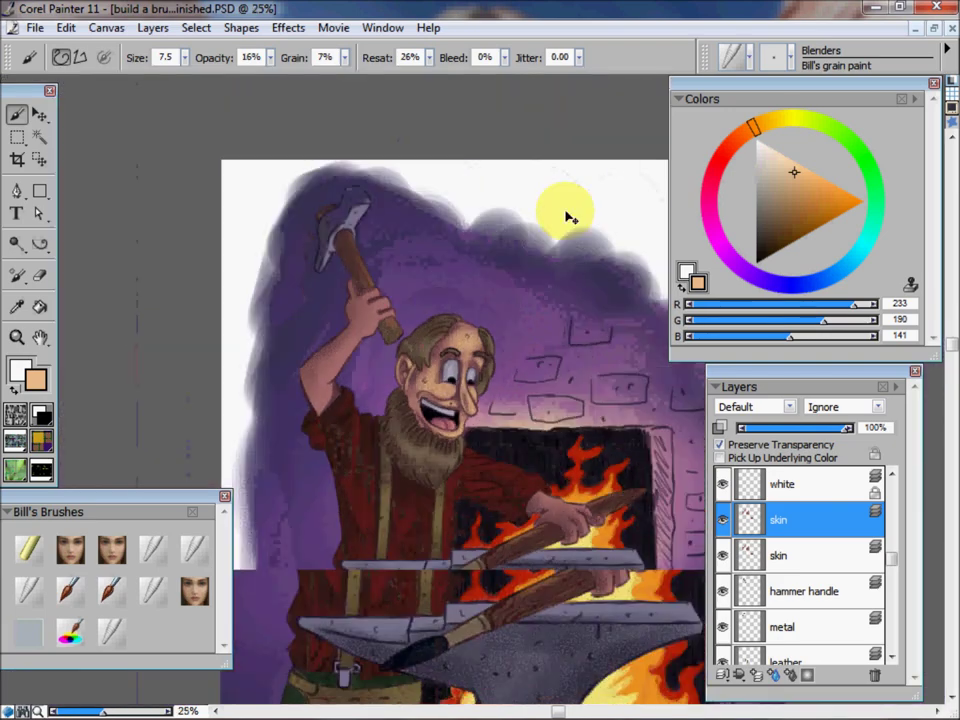
key("ctrl+minus")
key("ctrl+plus")
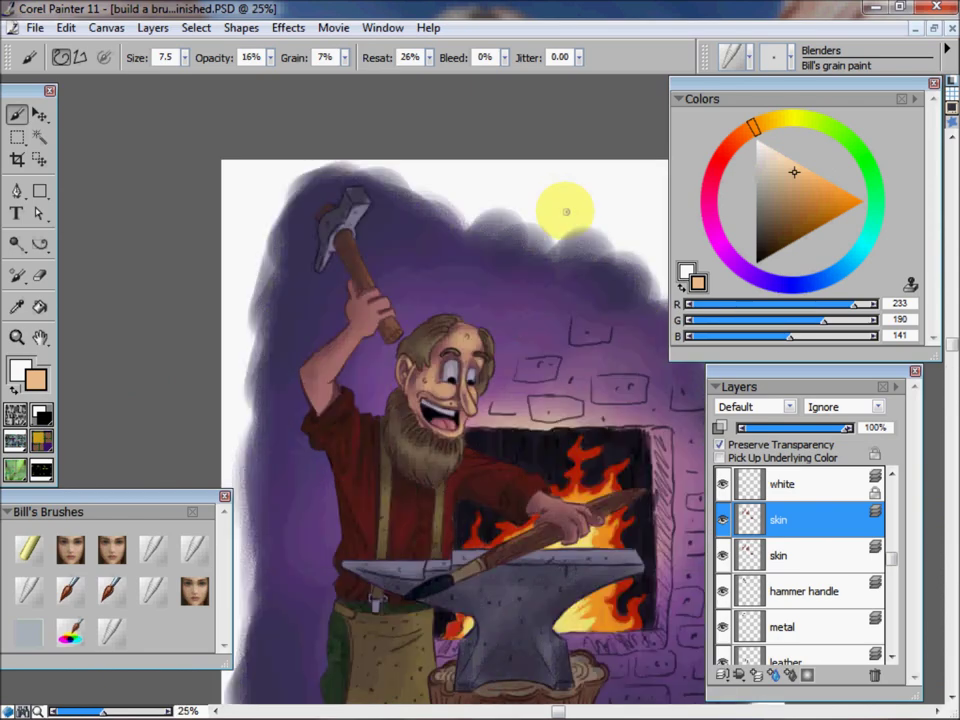
key("ctrl+plus")
key("ctrl+plus")
key("ctrl+plus")
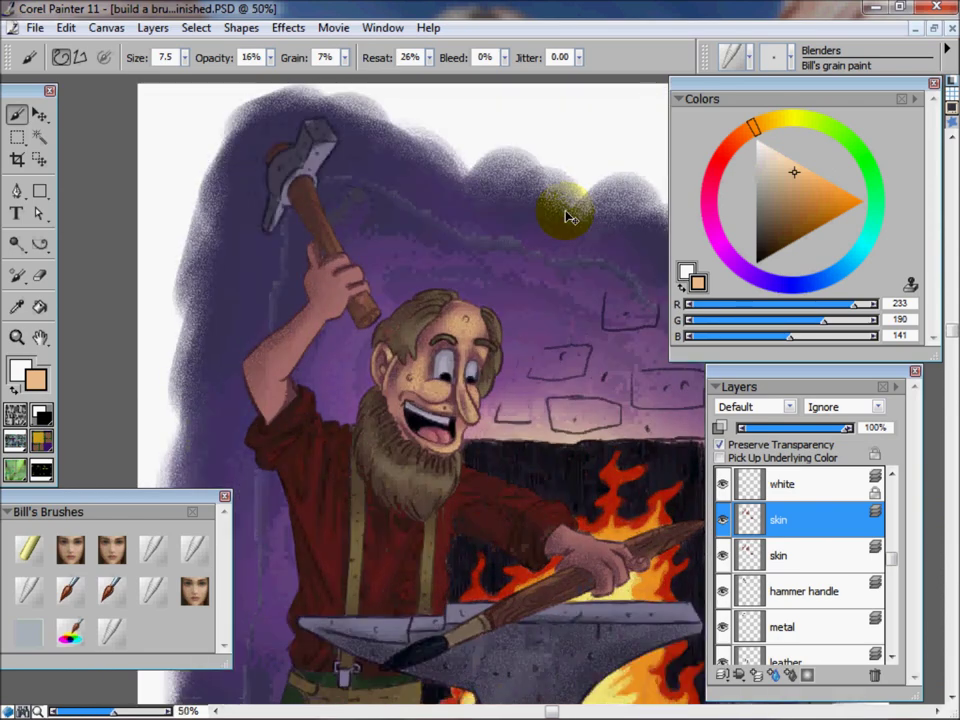
mouse_move(566, 421)
left_mouse_down()
mouse_move(422, 266)
mouse_move(350, 166)
left_mouse_up()
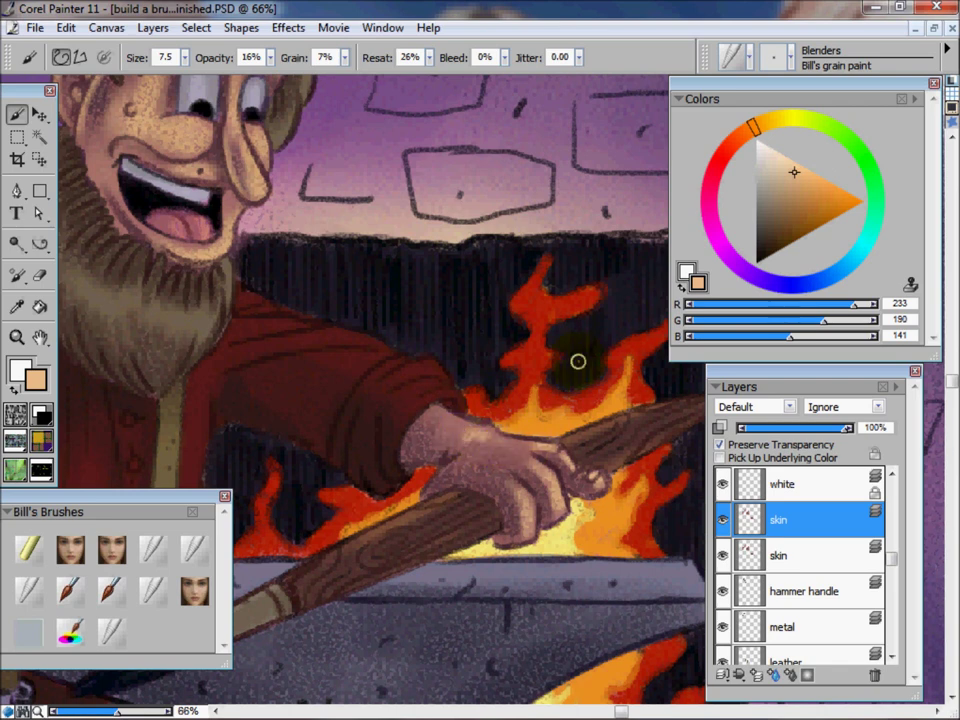
Set the brush size to 21.5 and blend the highlight over the wrist and back of that hand
left_click(185, 57)
left_click(195, 76)
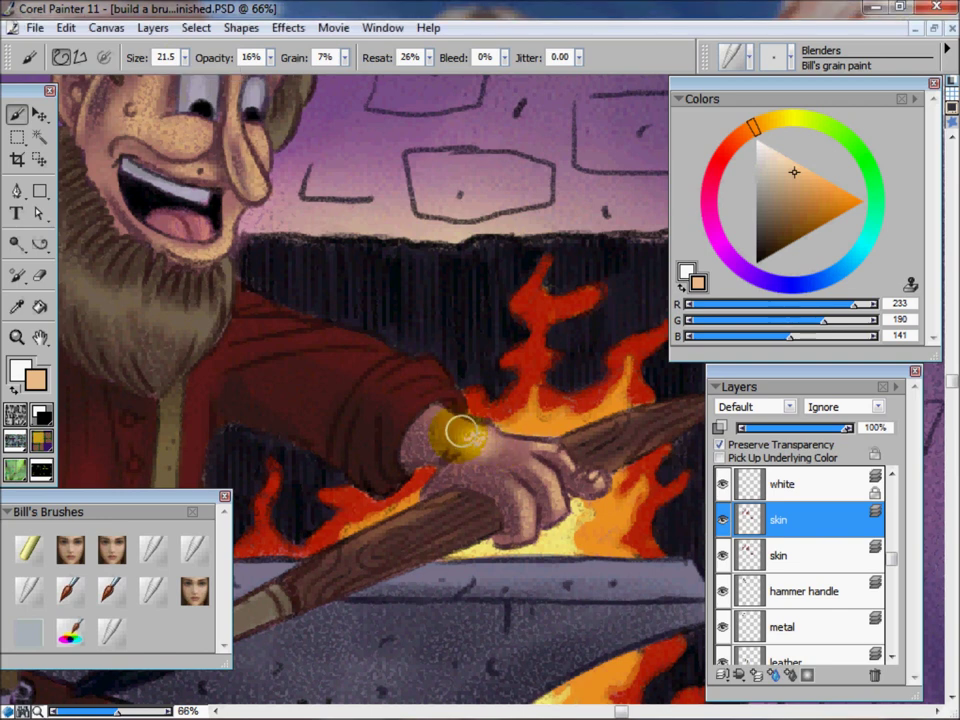
mouse_move(442, 428)
left_mouse_down()
mouse_move(531, 444)
mouse_move(504, 450)
mouse_move(529, 465)
mouse_move(505, 445)
mouse_move(495, 451)
mouse_move(514, 479)
mouse_move(471, 439)
mouse_move(506, 477)
mouse_move(477, 435)
mouse_move(508, 454)
mouse_move(539, 453)
mouse_move(477, 459)
mouse_move(495, 457)
mouse_move(501, 474)
mouse_move(516, 447)
mouse_move(539, 465)
mouse_move(526, 449)
mouse_move(480, 430)
left_mouse_up()
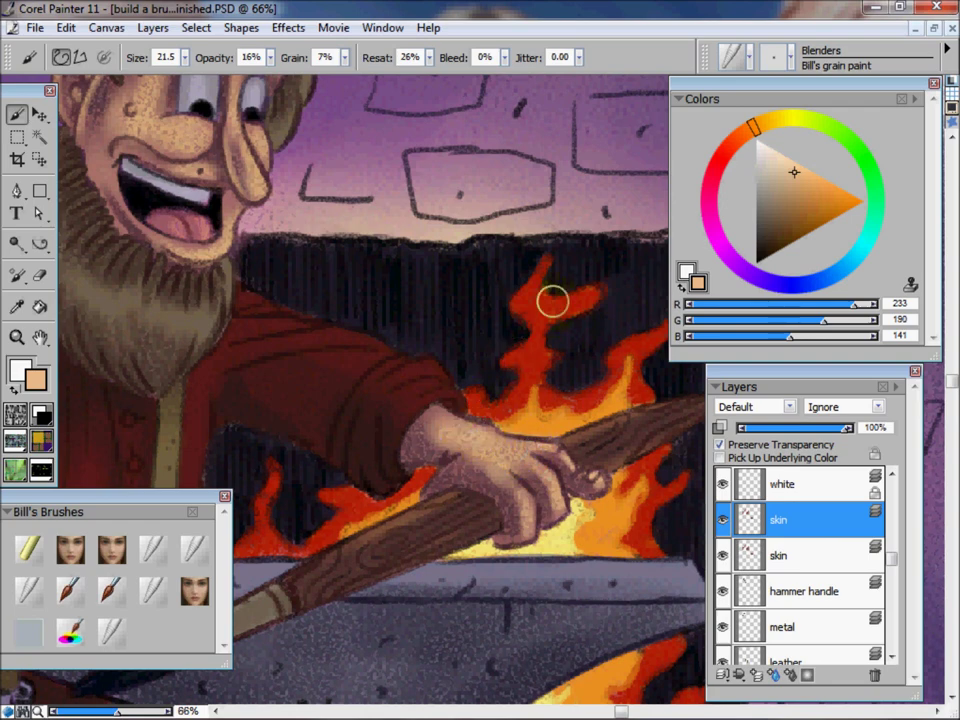
Reduce the brush size to 6.4 and refine the highlights along the edges of the fingers, undoing one stroke
key("ctrl+minus")
key("ctrl+minus")
key("ctrl+minus")
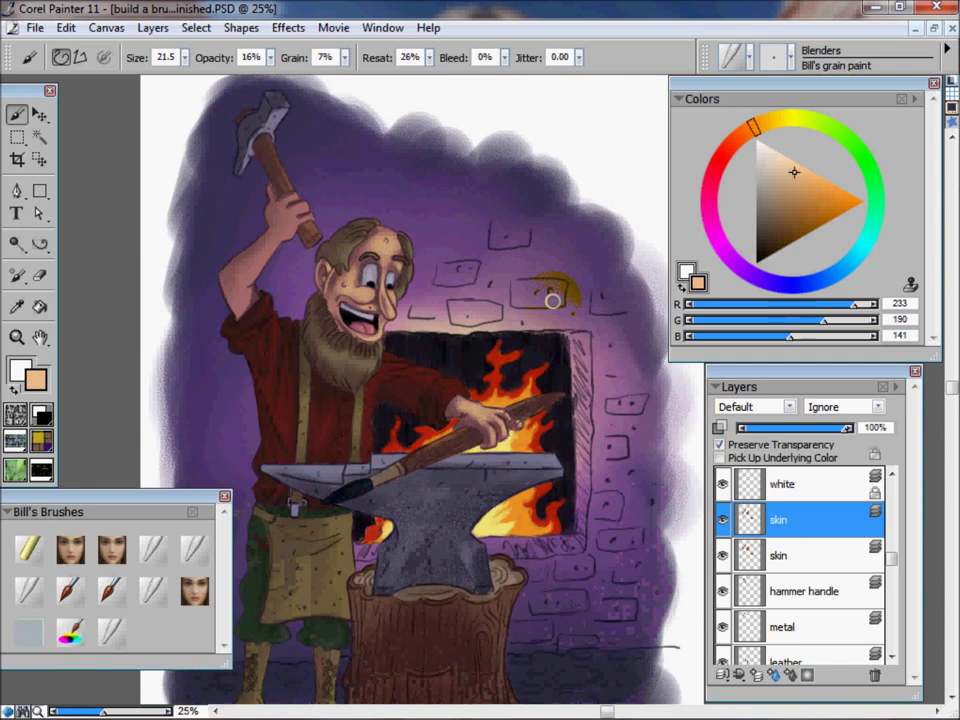
left_click(500, 463)
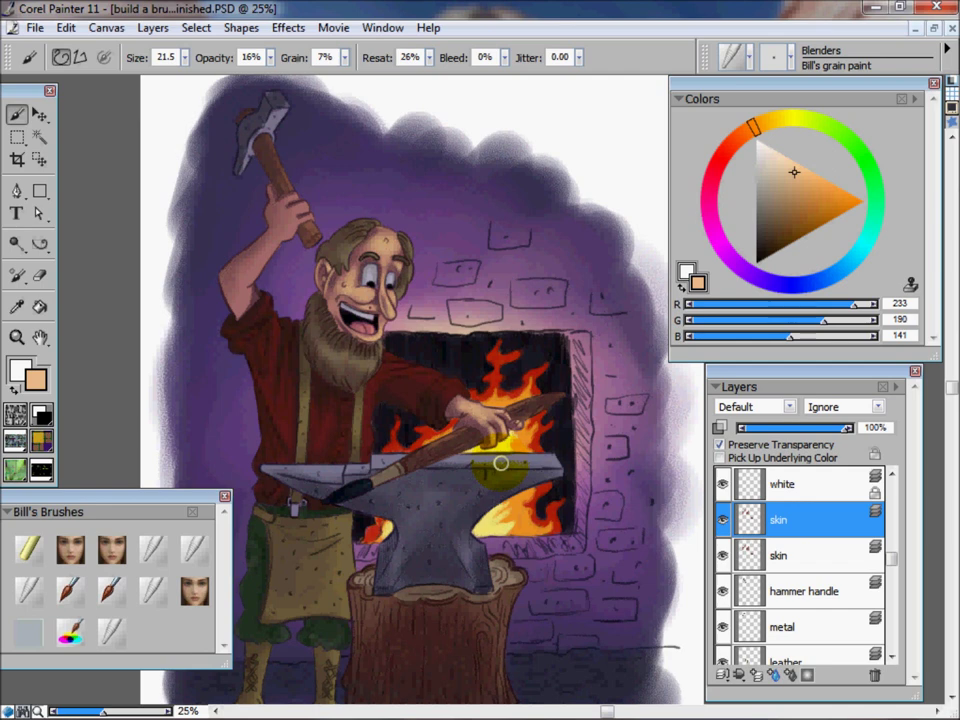
scroll(504, 467, "up", 4)
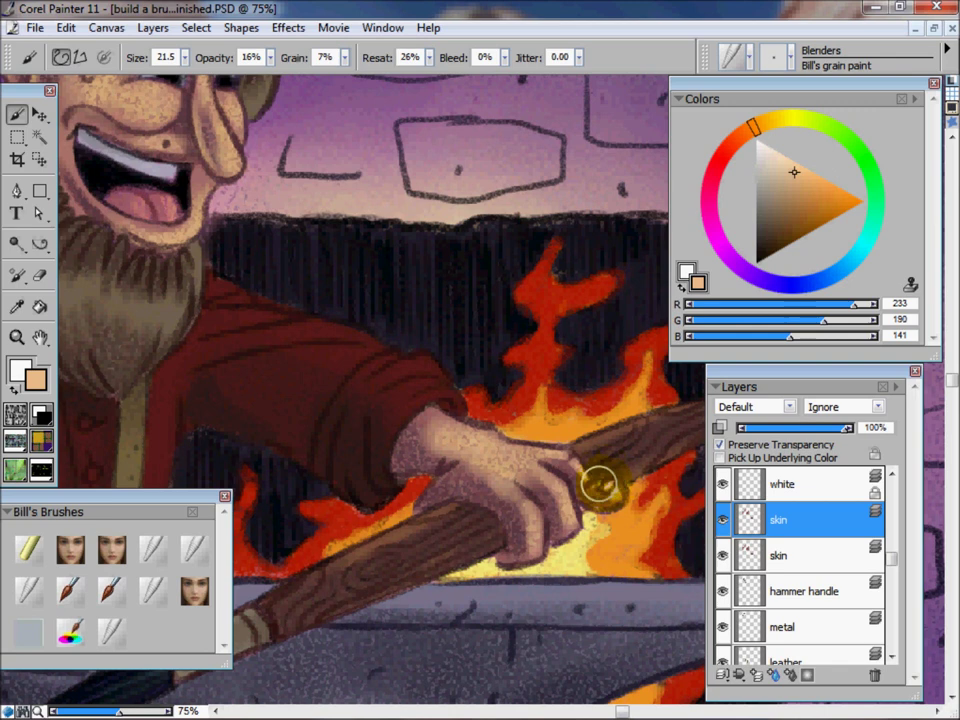
left_click(184, 57)
left_click_drag(189, 79, 183, 83)
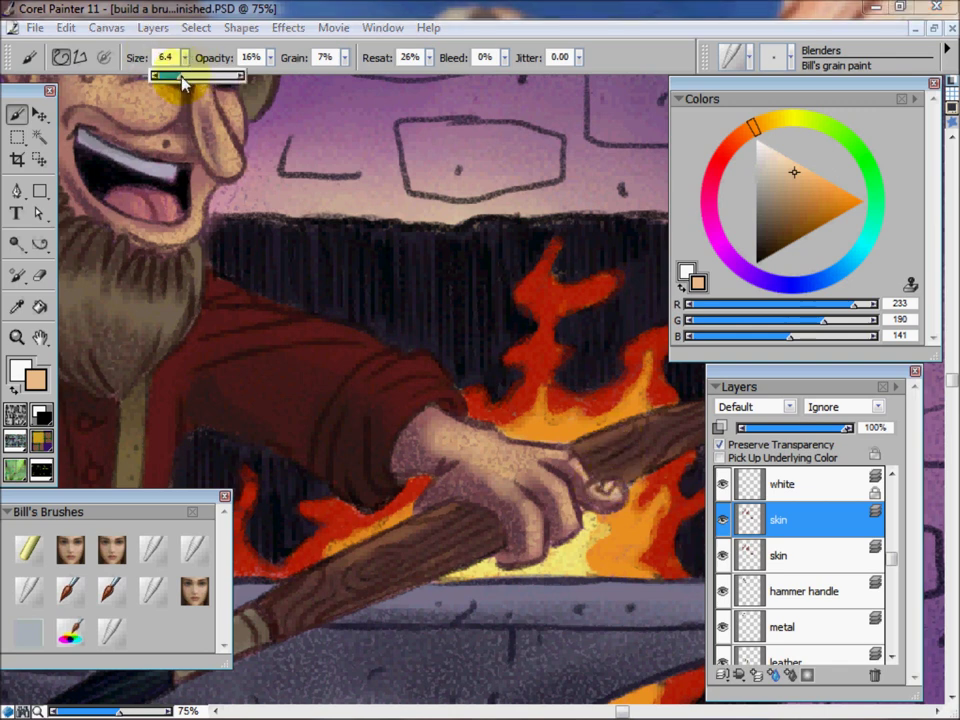
left_click(447, 489)
mouse_move(447, 489)
left_mouse_down()
mouse_move(505, 528)
mouse_move(474, 505)
mouse_move(499, 517)
mouse_move(489, 507)
mouse_move(508, 539)
mouse_move(499, 558)
mouse_move(515, 566)
mouse_move(559, 541)
mouse_move(572, 491)
left_mouse_up()
mouse_move(399, 467)
left_mouse_down()
mouse_move(450, 468)
mouse_move(441, 453)
mouse_move(443, 393)
left_mouse_up()
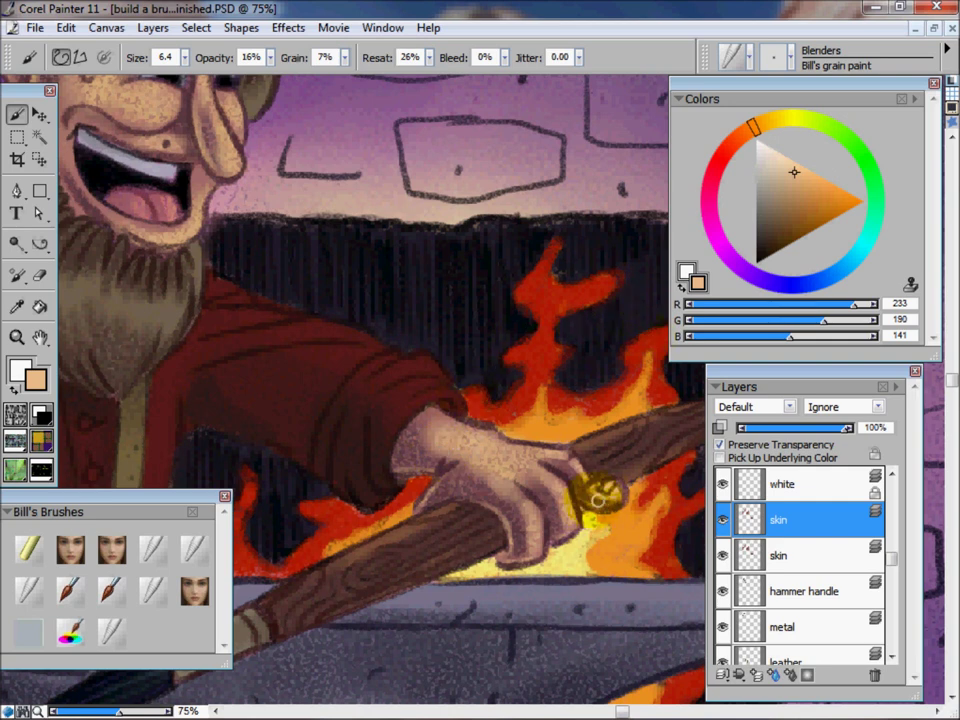
key("ctrl+z")
left_click_drag(561, 540, 512, 563)
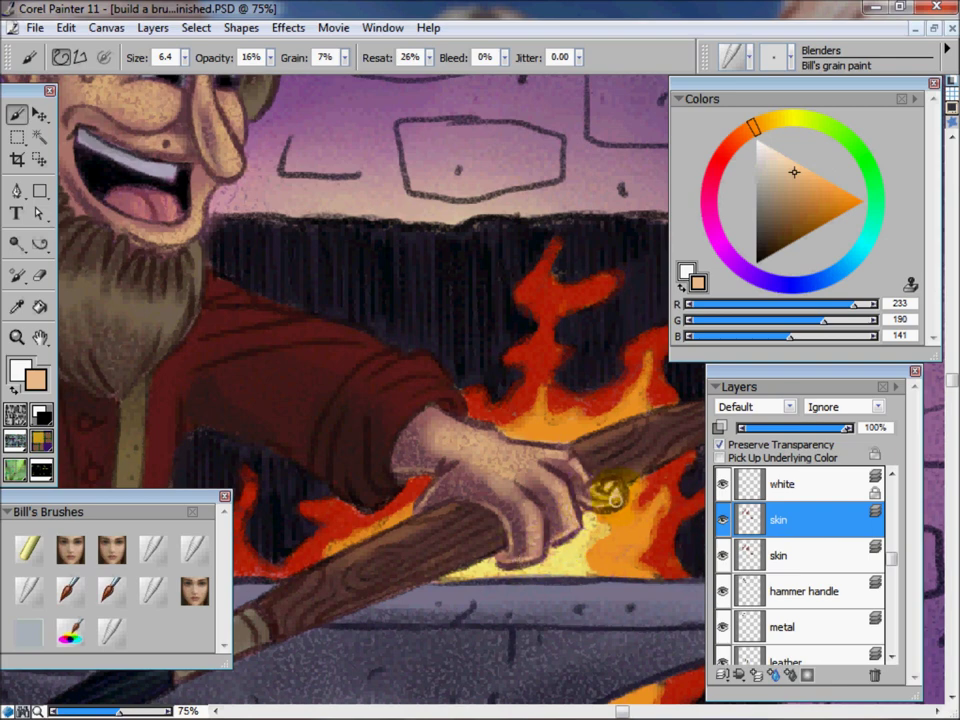
Touch up the highlight along the wrist beside the sleeve cuff
key("space")
left_click_drag(508, 433, 618, 432)
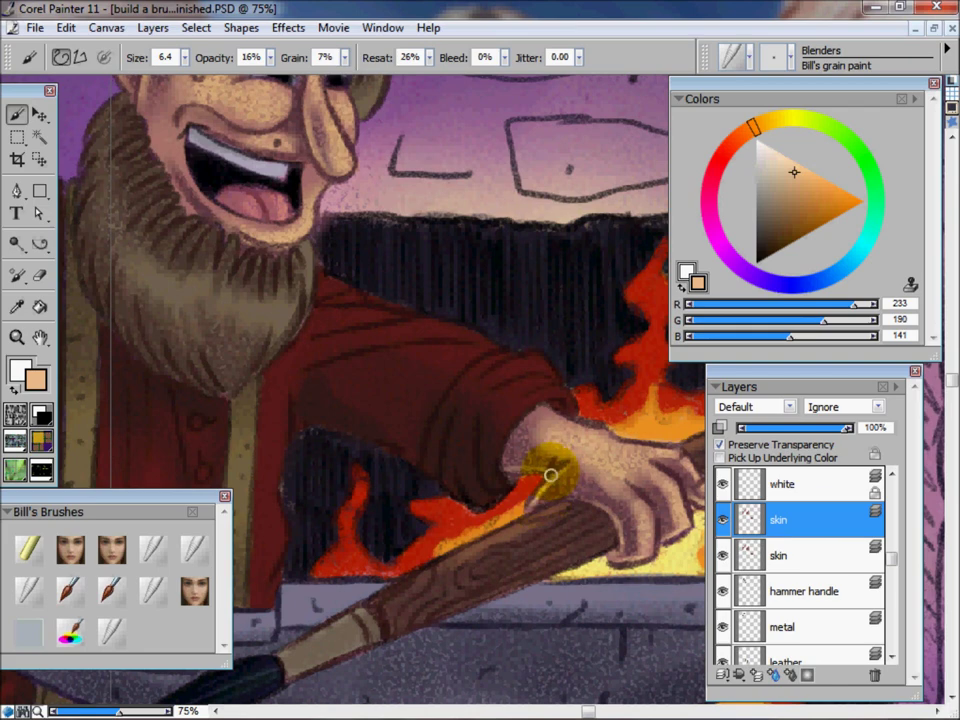
left_click_drag(528, 446, 493, 514)
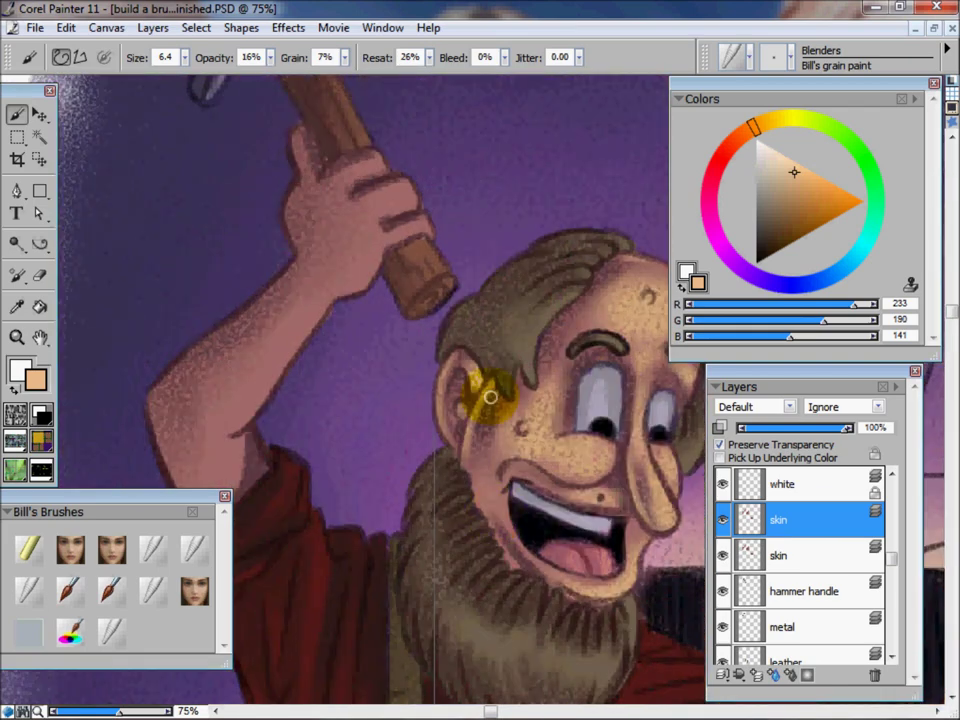
Set the brush size to 19.8, enlarge it further, and paint warm highlights along the raised forearm
left_click(188, 59)
left_click_drag(190, 63, 196, 76)
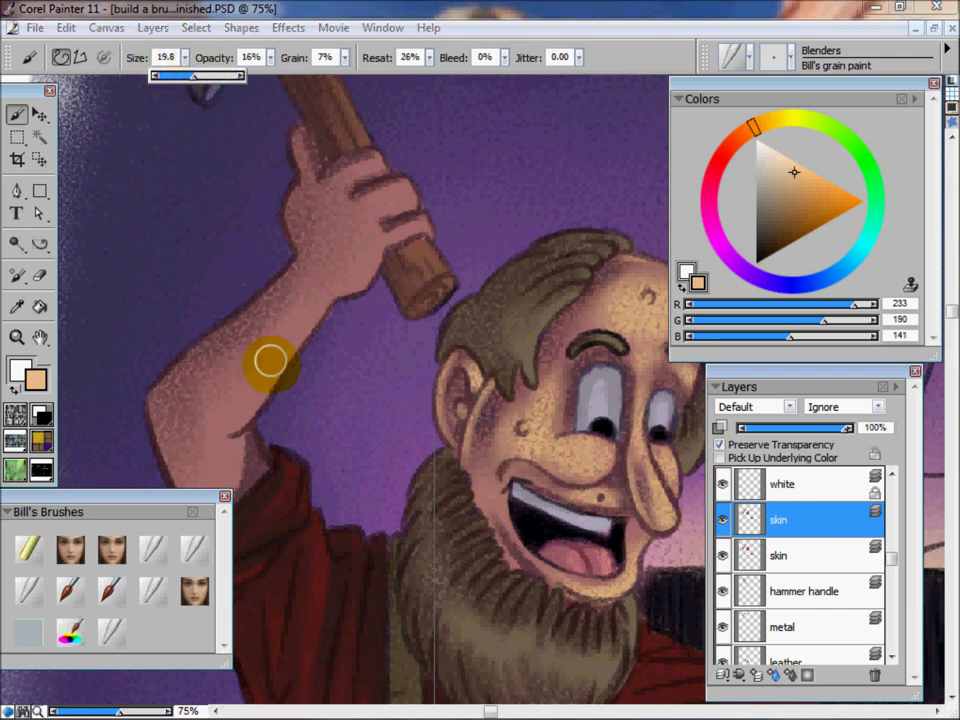
mouse_move(232, 410)
left_mouse_down()
mouse_move(258, 378)
mouse_move(242, 405)
mouse_move(232, 399)
mouse_move(244, 369)
mouse_move(219, 396)
left_mouse_up()
left_click(185, 59)
left_click_drag(193, 76, 207, 76)
mouse_move(268, 377)
left_mouse_down()
mouse_move(315, 321)
mouse_move(307, 397)
mouse_move(272, 395)
mouse_move(295, 353)
mouse_move(233, 415)
mouse_move(270, 348)
mouse_move(350, 290)
mouse_move(343, 282)
mouse_move(355, 306)
mouse_move(396, 224)
mouse_move(358, 258)
mouse_move(339, 321)
mouse_move(343, 230)
mouse_move(305, 326)
left_mouse_up()
Paint highlights over the upper arm and raised hand at brush size 34.9, reducing it to 12.2 for the fingers
mouse_move(185, 57)
left_mouse_down()
mouse_move(189, 80)
mouse_move(205, 76)
mouse_move(237, 101)
left_mouse_up()
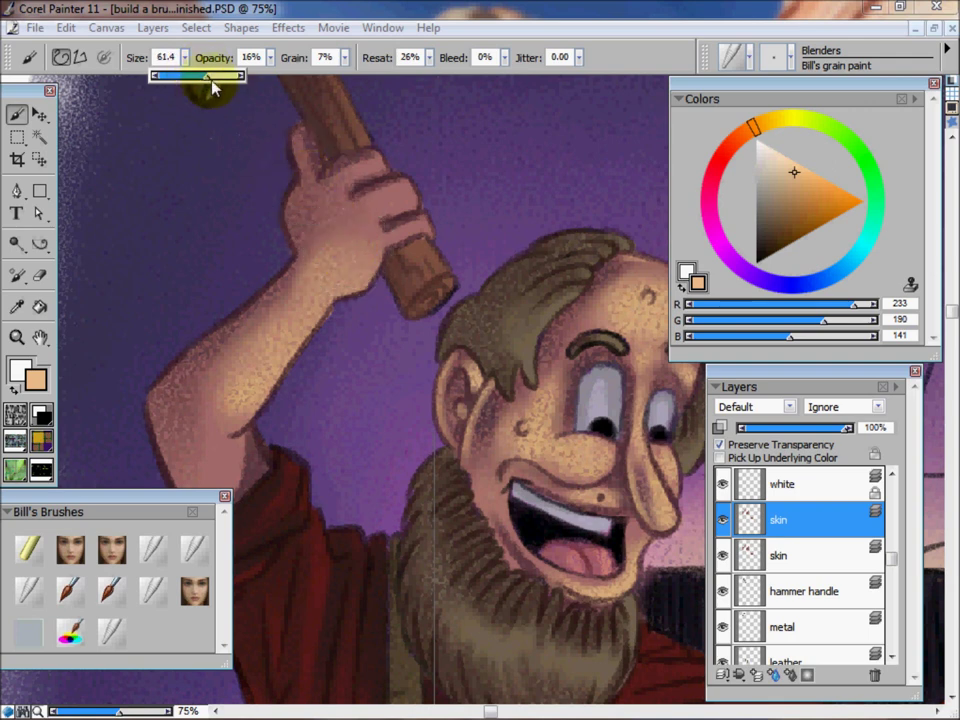
mouse_move(358, 243)
left_mouse_down()
mouse_move(319, 270)
mouse_move(342, 220)
mouse_move(331, 217)
mouse_move(356, 246)
mouse_move(348, 237)
mouse_move(353, 267)
mouse_move(325, 263)
mouse_move(222, 416)
mouse_move(233, 370)
mouse_move(218, 388)
mouse_move(408, 176)
mouse_move(573, 260)
left_mouse_up()
left_click_drag(489, 517, 591, 454)
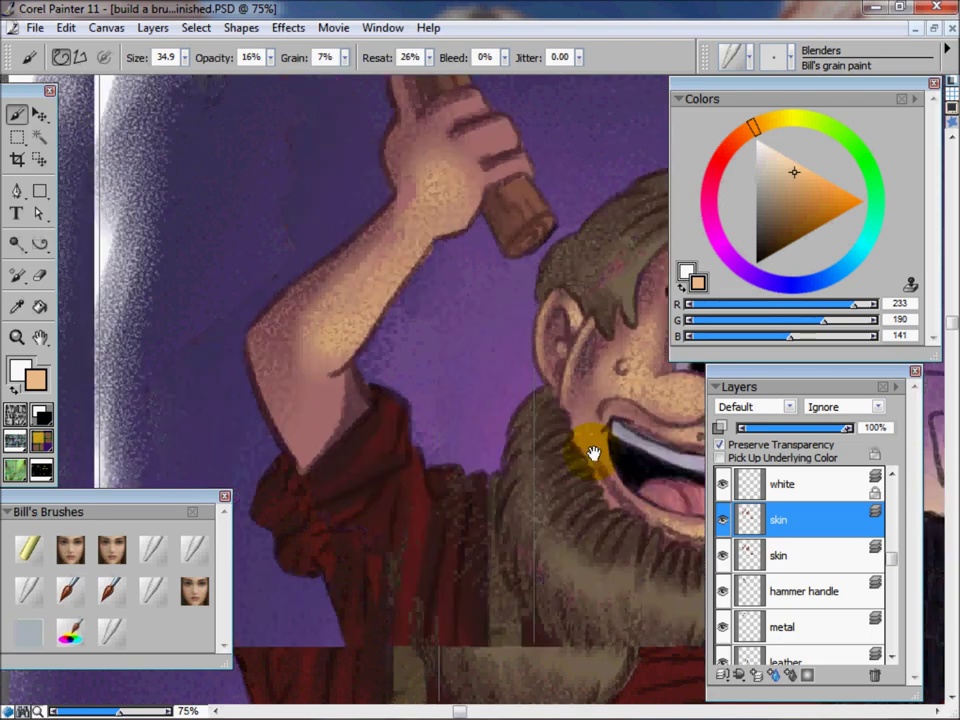
mouse_move(325, 382)
left_mouse_down()
mouse_move(315, 418)
mouse_move(321, 375)
mouse_move(317, 384)
mouse_move(319, 359)
mouse_move(315, 398)
mouse_move(306, 343)
mouse_move(314, 366)
mouse_move(300, 416)
mouse_move(314, 414)
mouse_move(322, 370)
mouse_move(305, 417)
mouse_move(326, 328)
mouse_move(305, 392)
mouse_move(360, 270)
mouse_move(302, 353)
mouse_move(406, 162)
left_mouse_up()
left_click_drag(535, 461, 466, 573)
left_click_drag(185, 57, 197, 82)
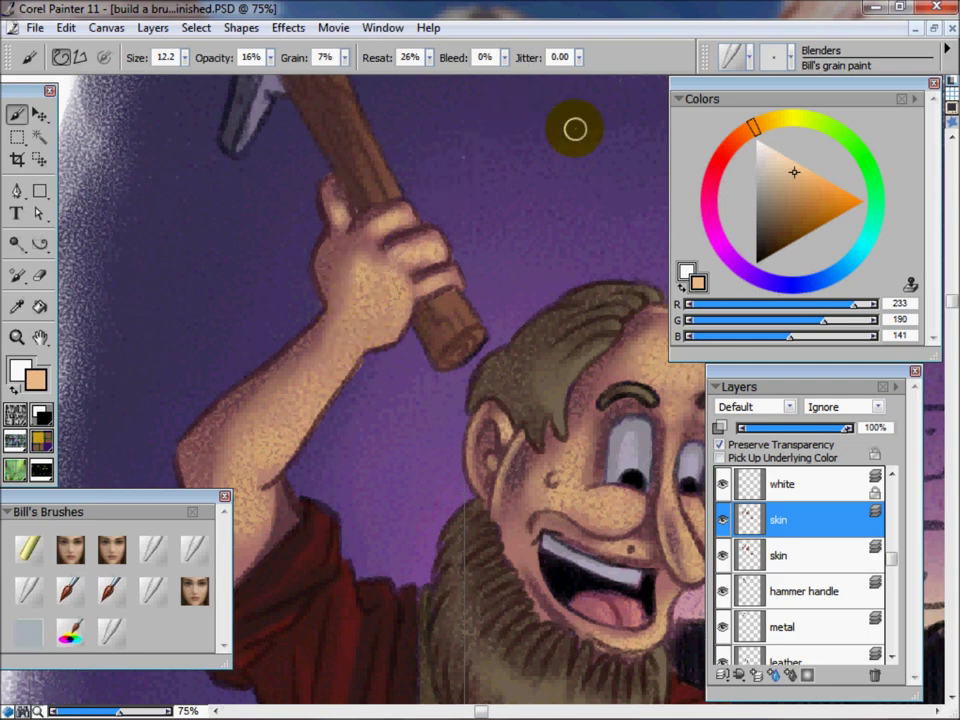
Check how the highlighted arm reads within the whole illustration
key("ctrl+minus")
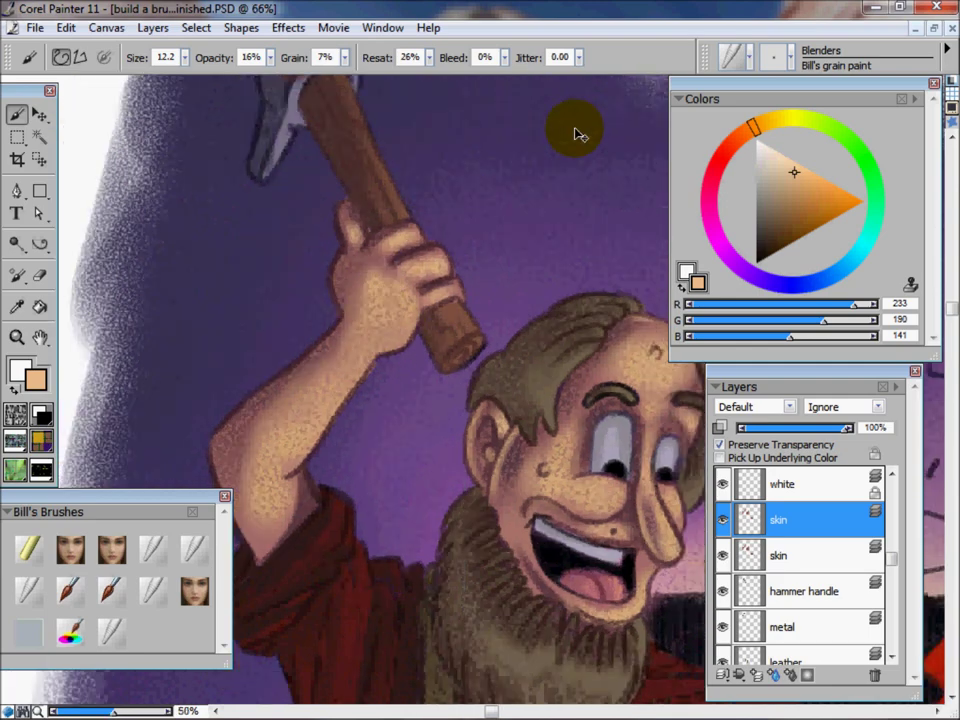
key("ctrl+minus")
key("ctrl+minus")
key("ctrl+plus")
key("ctrl+plus")
key("ctrl+plus")
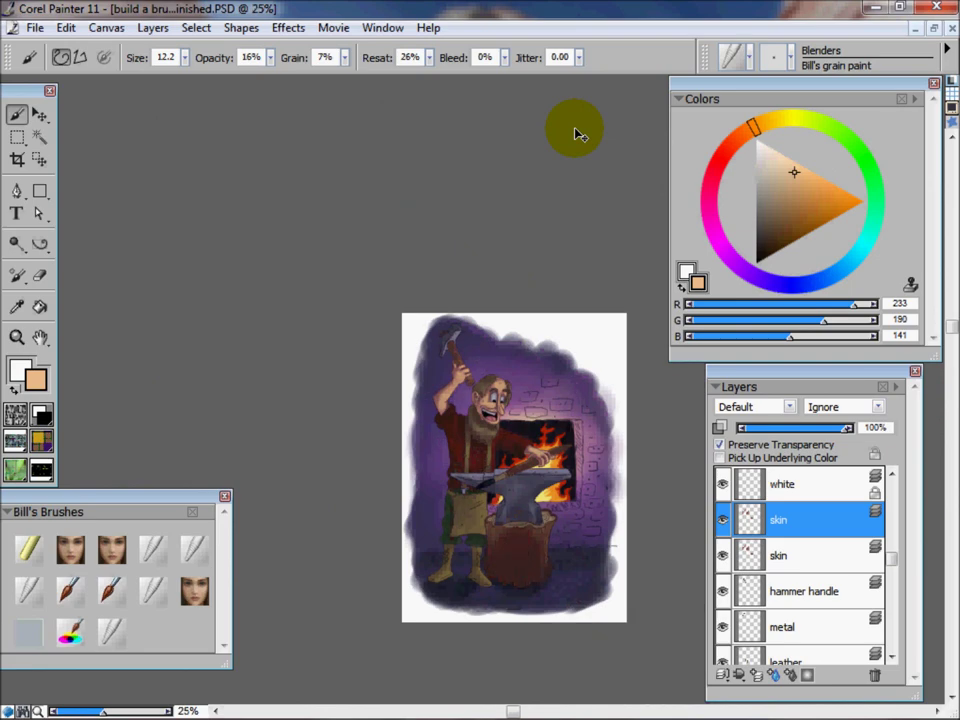
left_click_drag(591, 543, 589, 534)
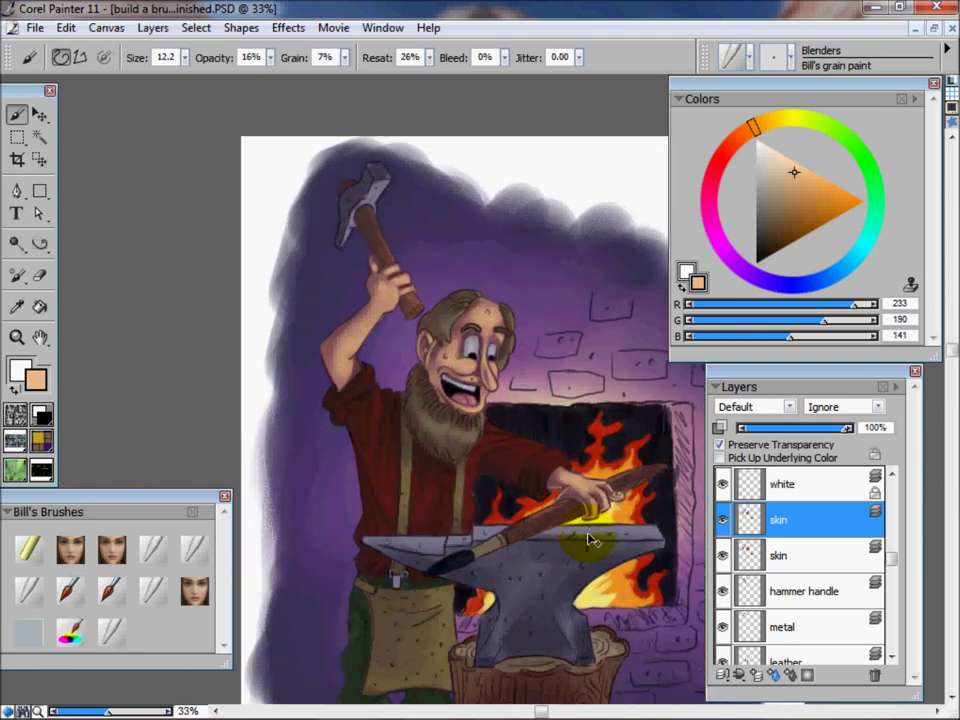
key("ctrl+plus")
key("ctrl+plus")
key("ctrl+plus")
Reduce the brush size to 5.4 and paint a thin highlight along the outer edges of the raised hand and arm
left_click_drag(432, 479, 469, 561)
left_click_drag(196, 78, 180, 81)
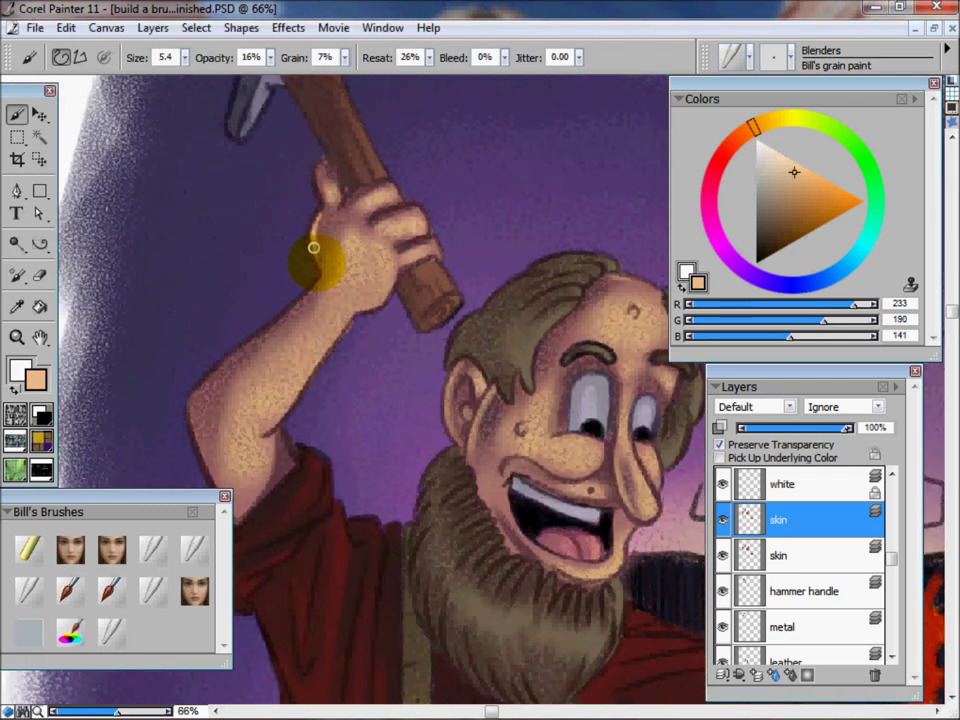
mouse_move(329, 157)
left_mouse_down()
mouse_move(360, 192)
mouse_move(344, 205)
mouse_move(377, 181)
mouse_move(354, 194)
mouse_move(362, 186)
mouse_move(401, 181)
mouse_move(392, 211)
mouse_move(372, 220)
mouse_move(419, 203)
mouse_move(422, 232)
mouse_move(402, 247)
mouse_move(430, 236)
mouse_move(427, 211)
mouse_move(319, 274)
mouse_move(317, 262)
mouse_move(320, 282)
mouse_move(322, 271)
mouse_move(304, 309)
mouse_move(309, 271)
mouse_move(319, 282)
mouse_move(201, 385)
mouse_move(233, 355)
mouse_move(190, 401)
mouse_move(200, 444)
left_mouse_up()
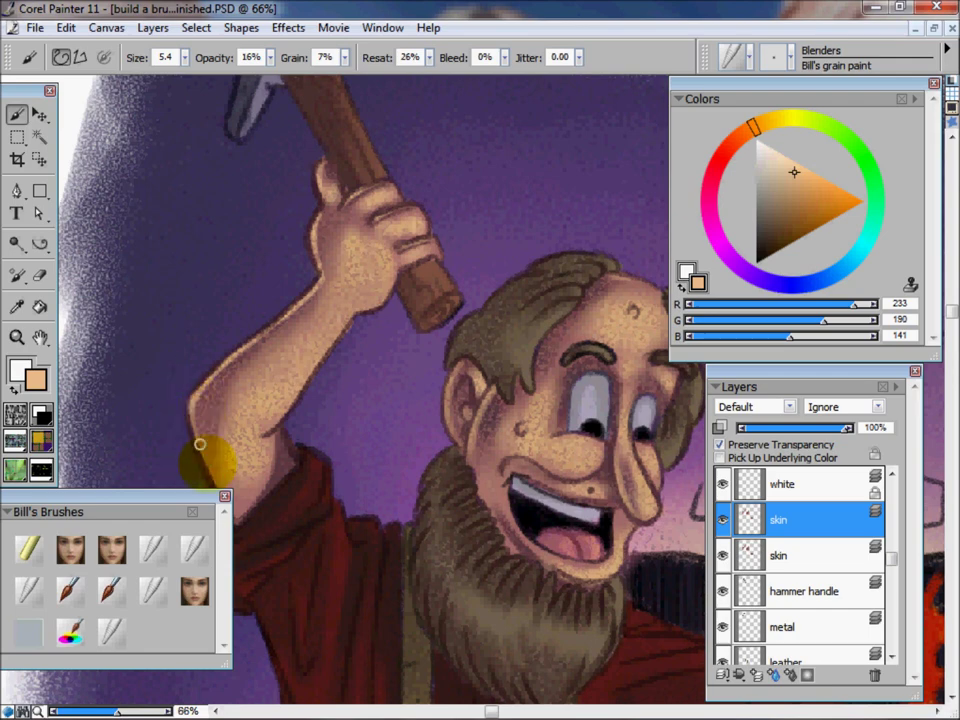
key("space")
mouse_move(393, 466)
left_mouse_down()
mouse_move(427, 459)
mouse_move(432, 469)
left_mouse_up()
mouse_move(339, 415)
left_mouse_down()
mouse_move(246, 459)
mouse_move(272, 510)
mouse_move(244, 456)
mouse_move(272, 510)
mouse_move(269, 499)
mouse_move(318, 432)
left_mouse_up()
key("ctrl+minus")
key("ctrl+minus")
key("ctrl+minus")
key("space")
left_click_drag(550, 443, 527, 484)
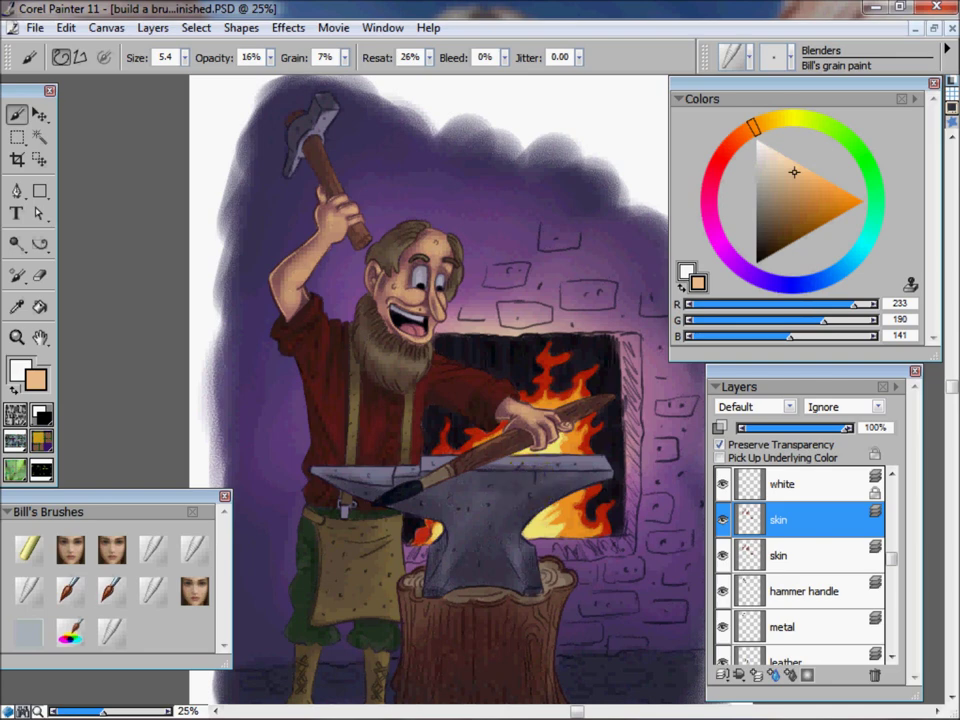
Add a new layer above the Line layer at the top of the layer stack
left_click(187, 350)
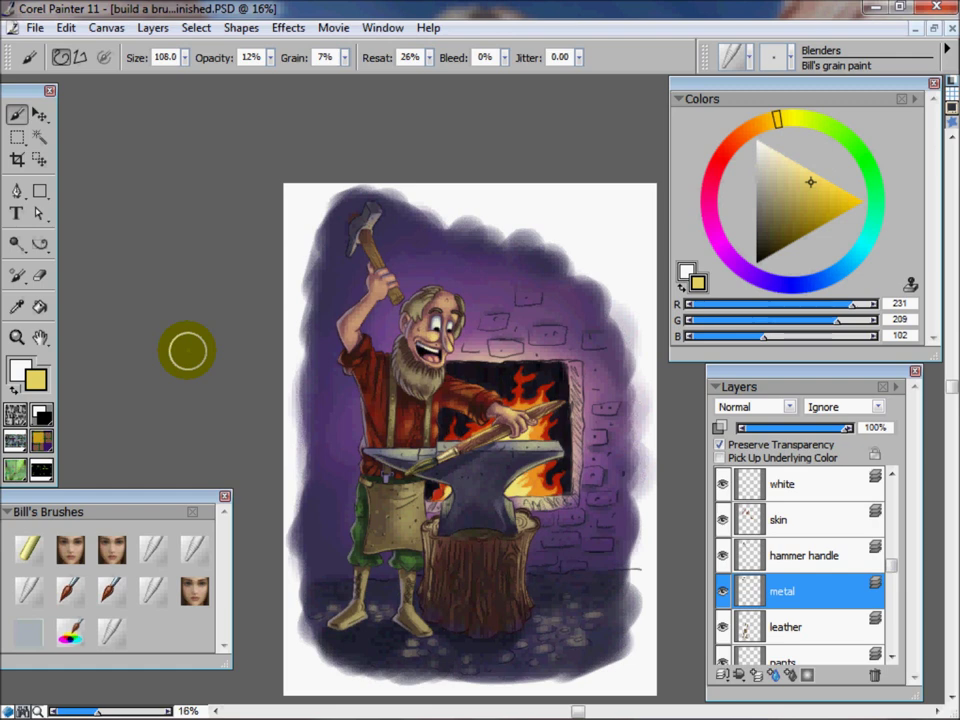
left_click_drag(894, 565, 885, 476)
left_click(831, 489)
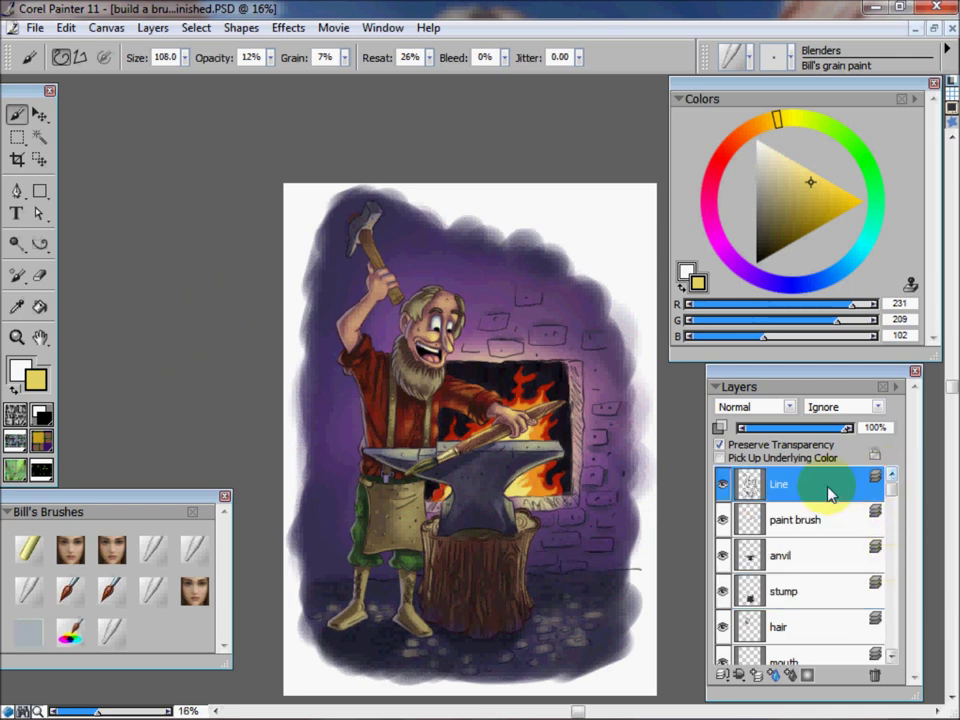
left_click(756, 675)
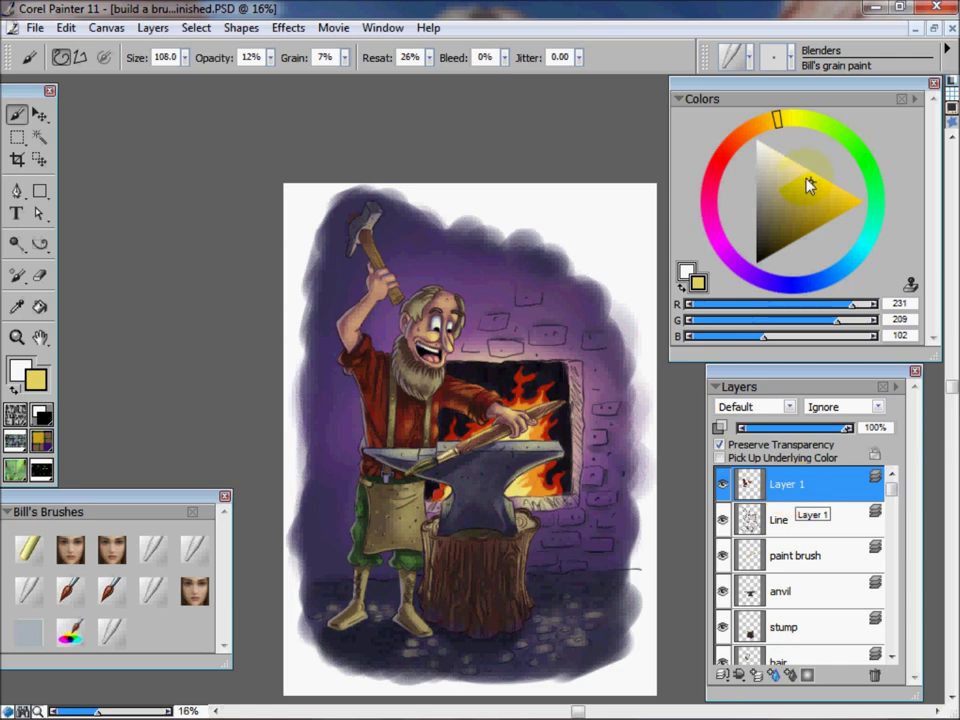
With white at brush size 8.2 and Preserve Transparency off, paint small highlights on the eyes, nose and tongue
left_click(756, 140)
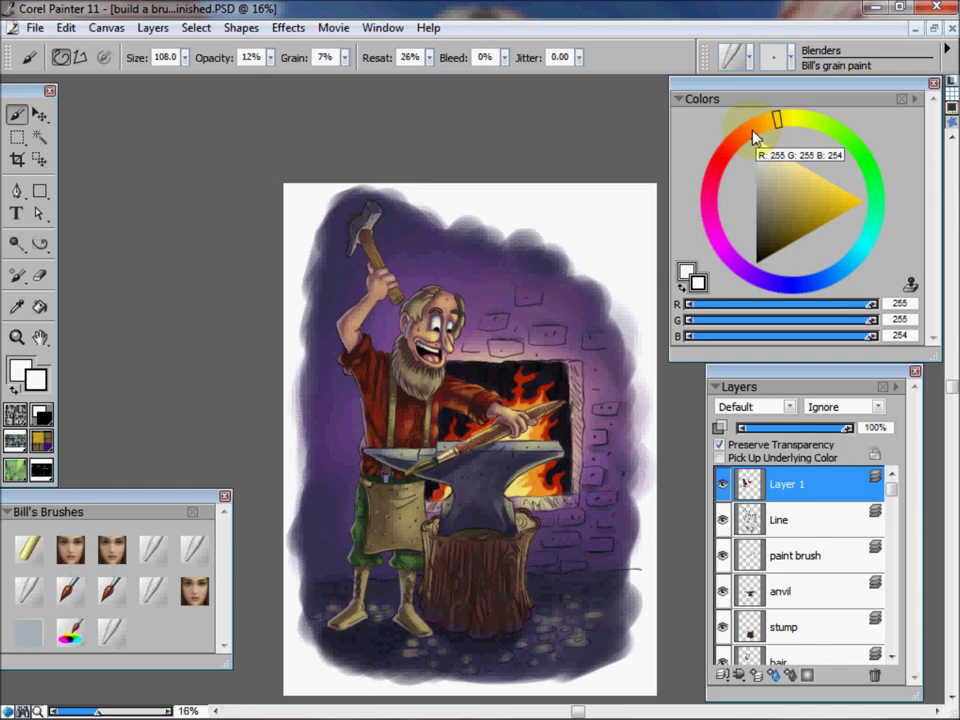
key("ctrl+plus")
key("ctrl+plus")
key("ctrl+plus")
mouse_move(456, 254)
left_mouse_down()
mouse_move(454, 268)
mouse_move(536, 422)
left_mouse_up()
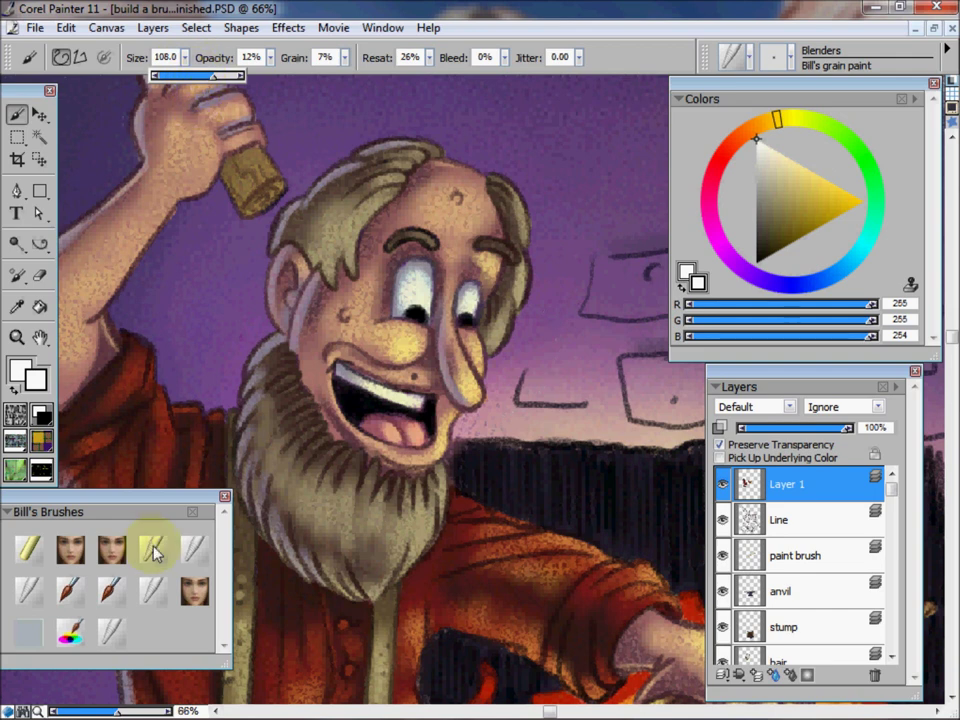
left_click(185, 57)
left_click_drag(197, 76, 184, 78)
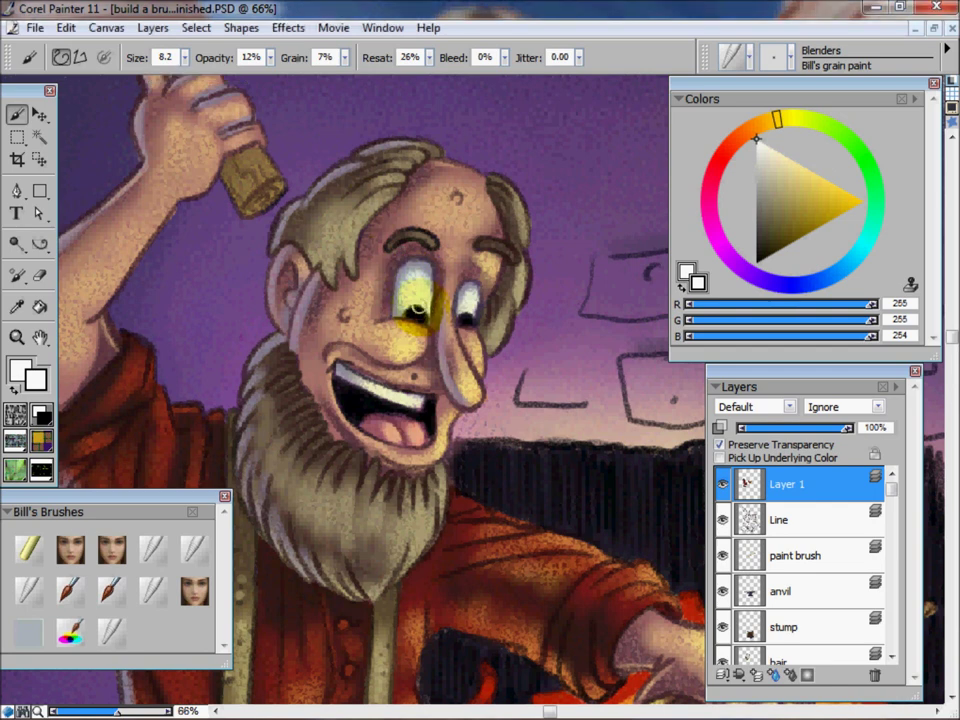
left_click(760, 497)
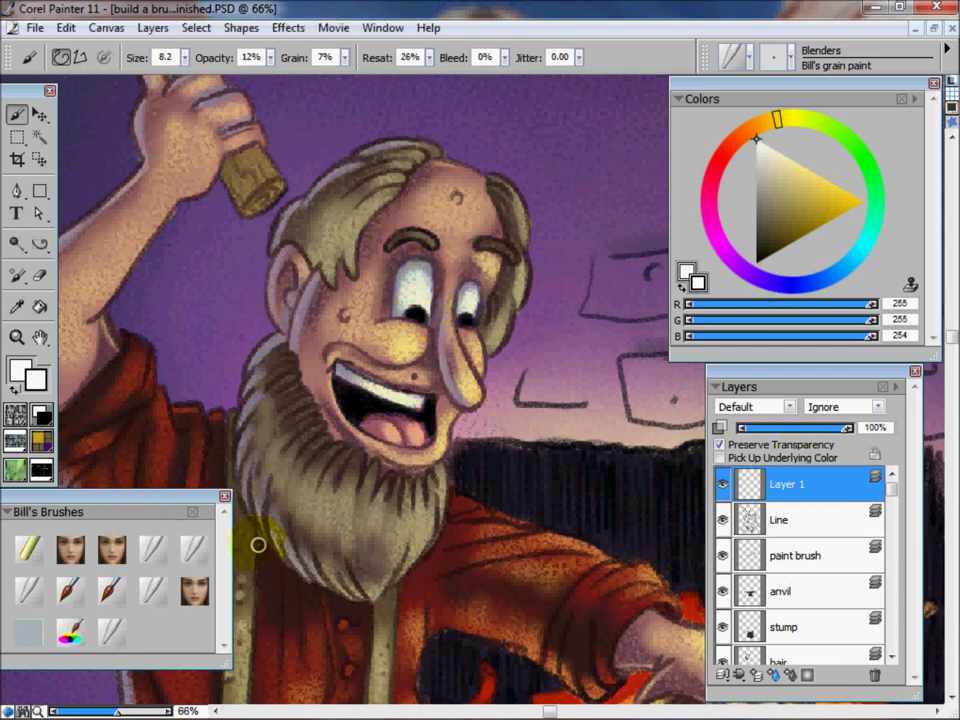
left_click(721, 445)
left_click_drag(420, 296, 421, 313)
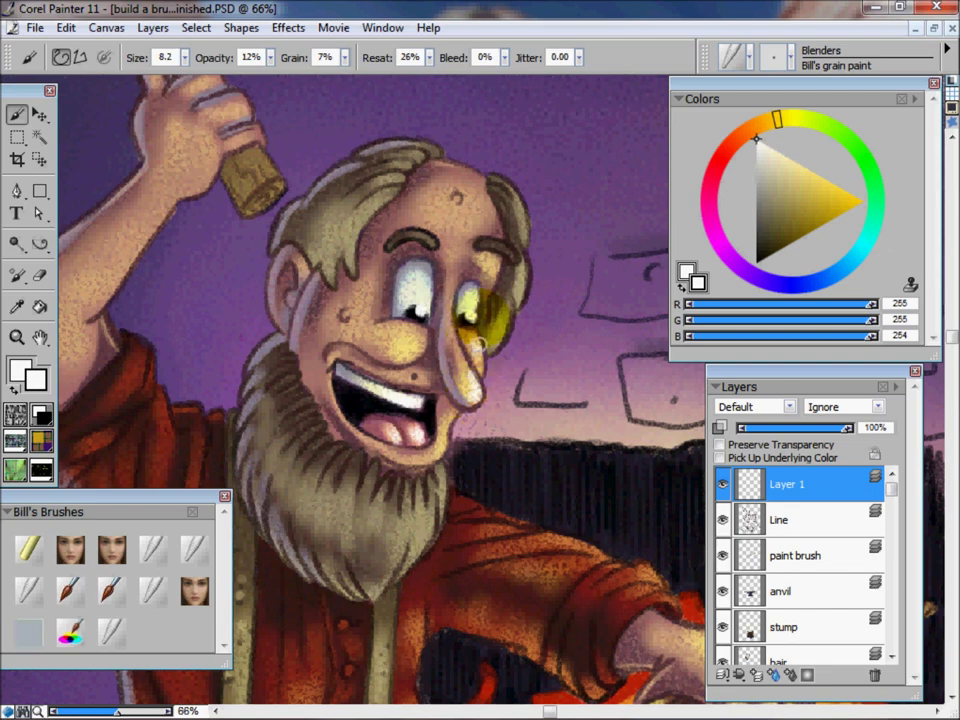
Turn on Pick Up Underlying Color for Layer 1 and choose the Bill's grain blend brush at size 13.2
key("ctrl+minus")
key("ctrl+minus")
key("ctrl+minus")
left_click_drag(596, 506, 540, 486)
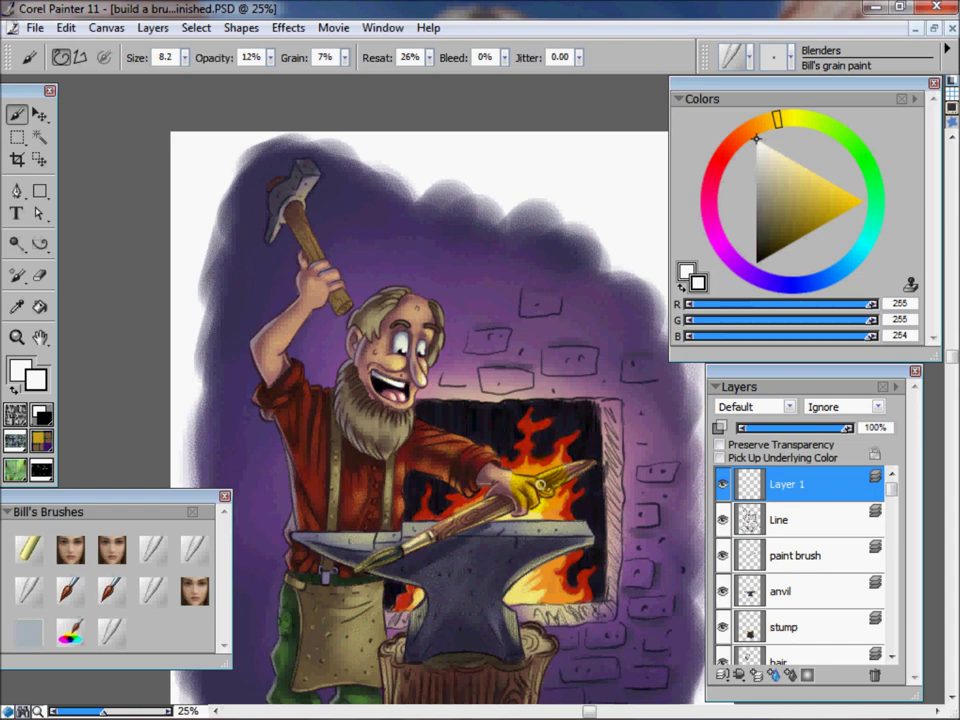
left_click_drag(634, 572, 604, 467)
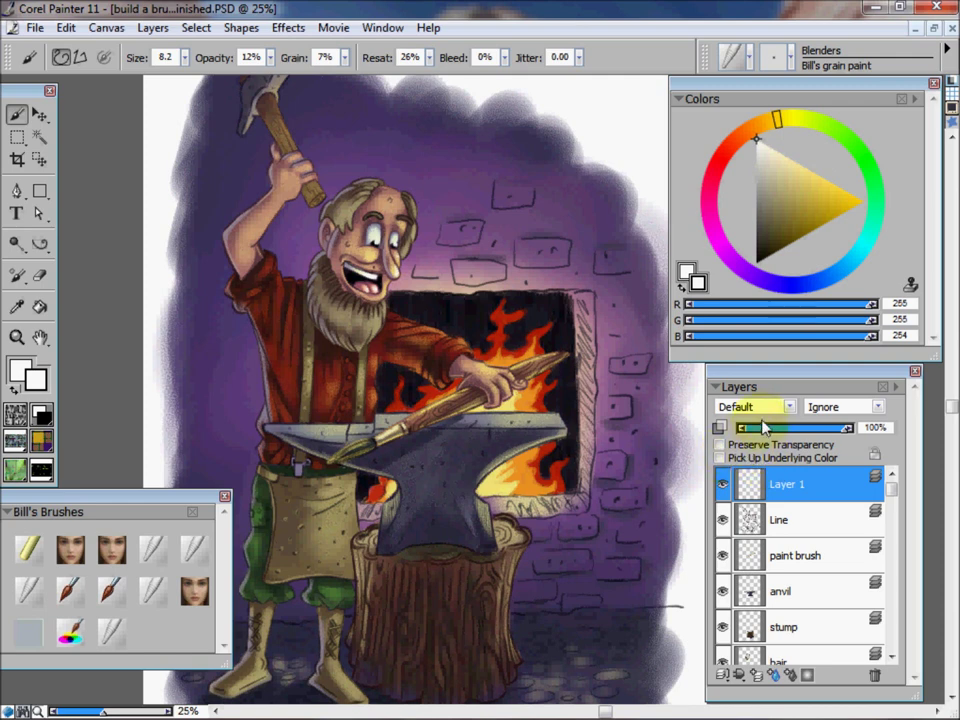
left_click(720, 458)
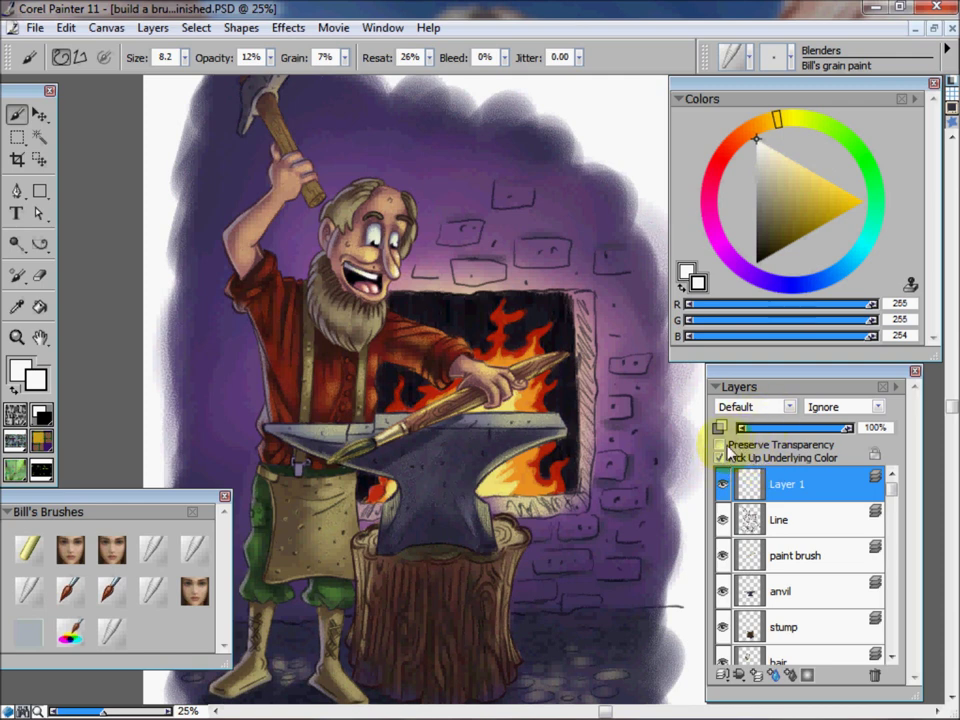
left_click(200, 553)
left_click_drag(579, 396, 596, 424)
key("ctrl+z")
mouse_move(185, 57)
left_mouse_down()
mouse_move(208, 79)
mouse_move(193, 85)
left_mouse_up()
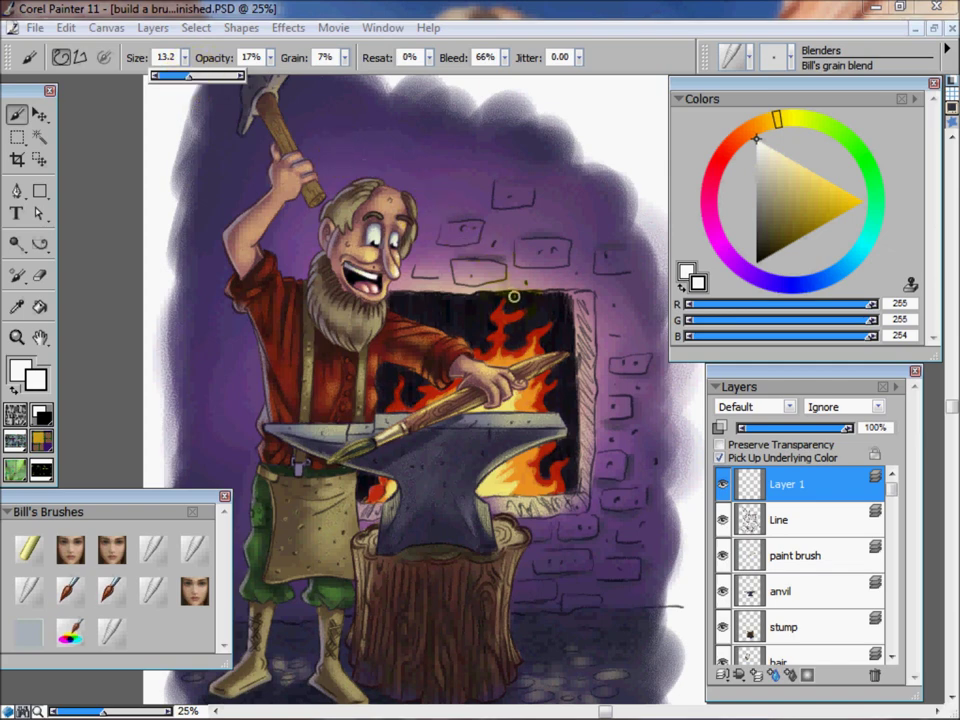
Blend the edges of the flames beneath the anvil's overhang, undoing one stroke
key("ctrl+plus")
key("ctrl+plus")
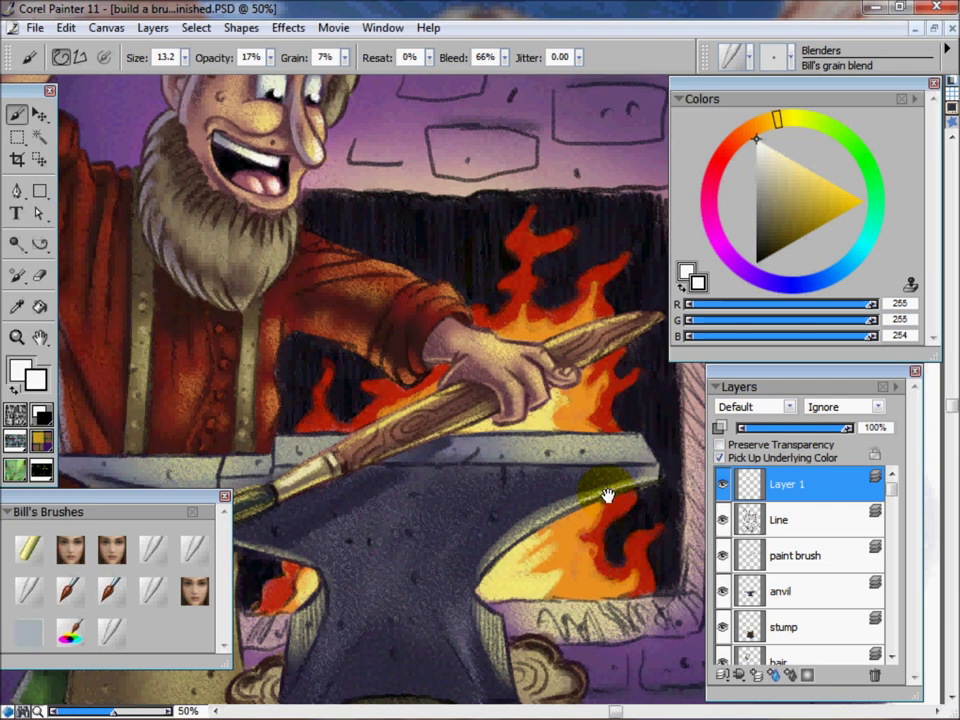
left_click_drag(607, 493, 572, 438)
mouse_move(518, 510)
left_mouse_down()
mouse_move(554, 500)
mouse_move(539, 454)
mouse_move(502, 488)
mouse_move(527, 460)
mouse_move(584, 467)
mouse_move(559, 470)
mouse_move(573, 468)
mouse_move(572, 452)
mouse_move(556, 464)
mouse_move(589, 430)
mouse_move(559, 460)
mouse_move(580, 438)
mouse_move(560, 475)
mouse_move(574, 493)
mouse_move(571, 478)
mouse_move(553, 474)
mouse_move(559, 450)
mouse_move(552, 457)
mouse_move(592, 442)
mouse_move(569, 475)
mouse_move(584, 510)
mouse_move(595, 518)
mouse_move(617, 492)
mouse_move(610, 520)
mouse_move(626, 510)
mouse_move(639, 452)
left_mouse_up()
key("ctrl+z")
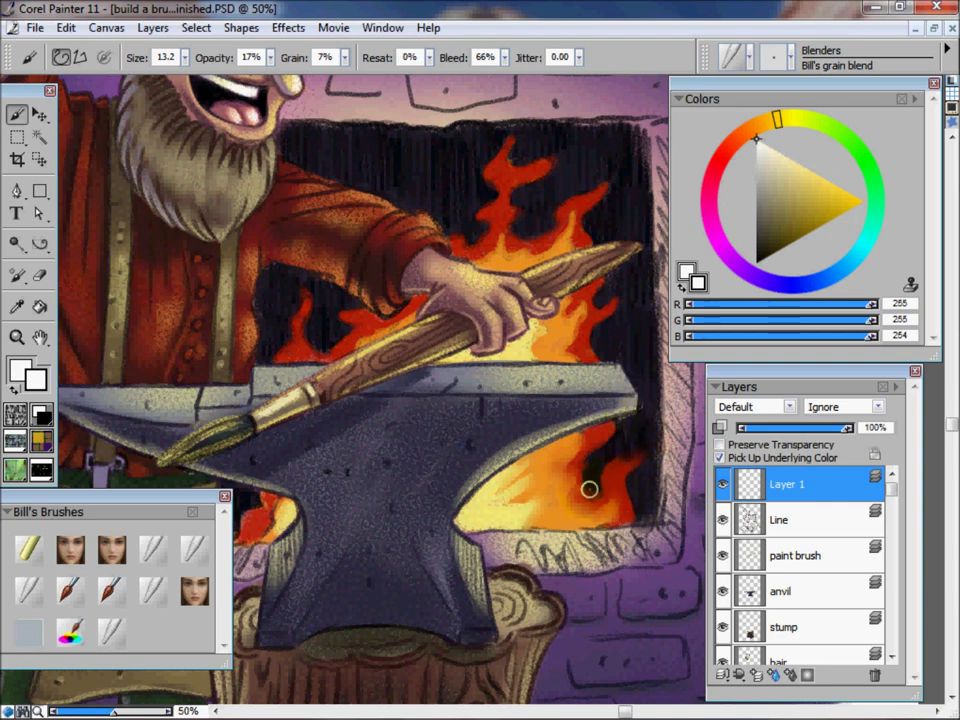
left_click_drag(590, 428, 610, 411)
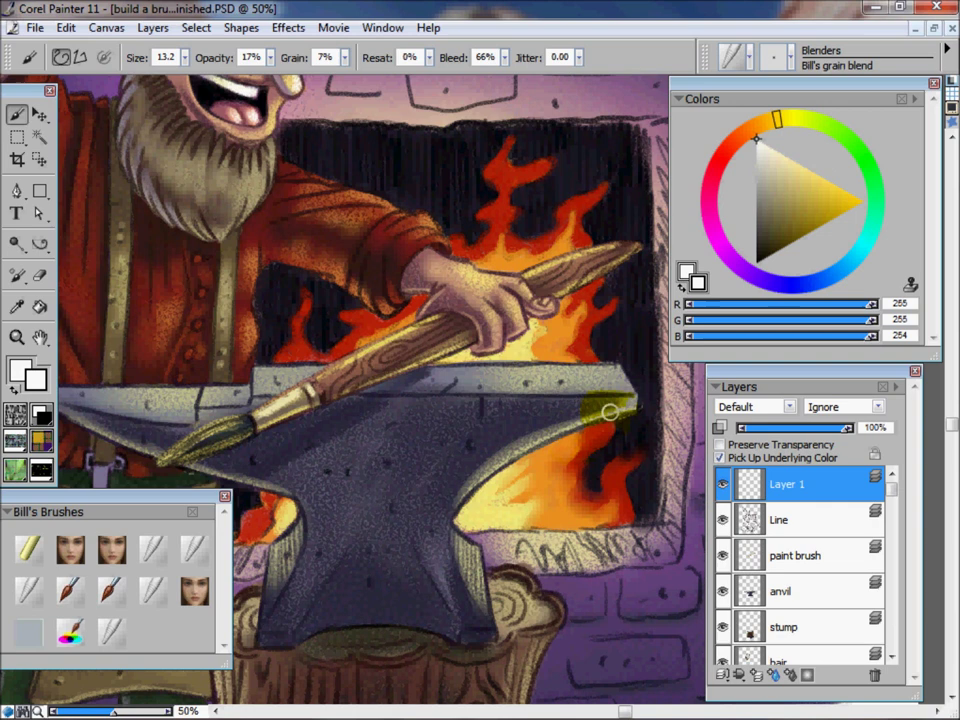
mouse_move(524, 500)
left_mouse_down()
mouse_move(508, 495)
mouse_move(514, 514)
mouse_move(506, 486)
left_mouse_up()
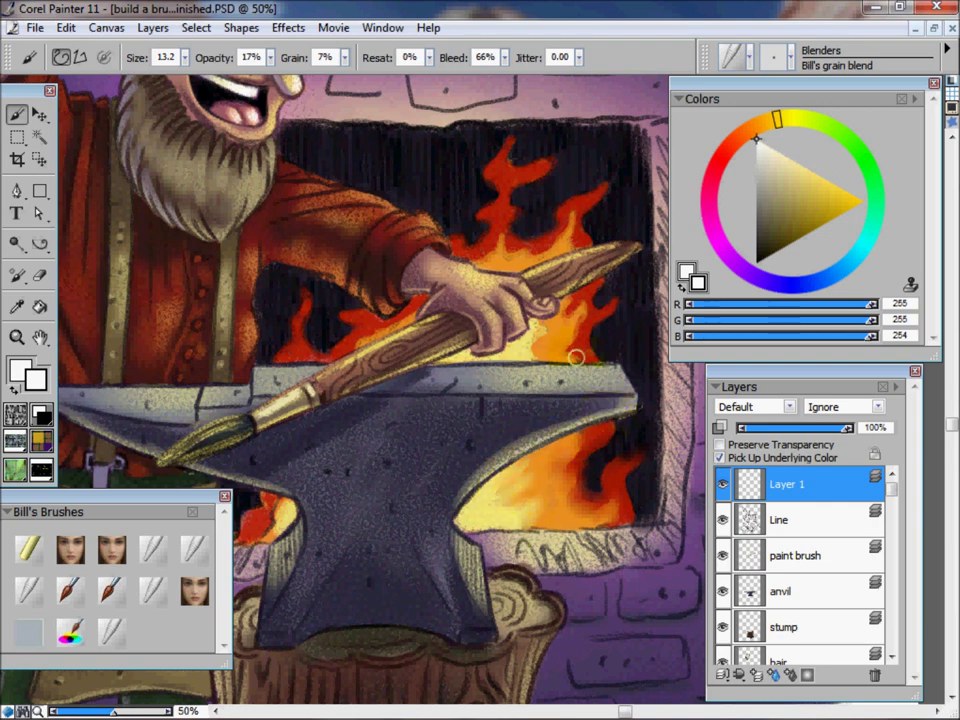
Soften the flames above the anvil and behind the hand into the dark fireplace, undoing unwanted strokes
mouse_move(606, 298)
left_mouse_down()
mouse_move(575, 300)
mouse_move(566, 318)
mouse_move(518, 349)
mouse_move(581, 330)
left_mouse_up()
key("ctrl+z")
left_click_drag(563, 217, 571, 240)
key("ctrl+z")
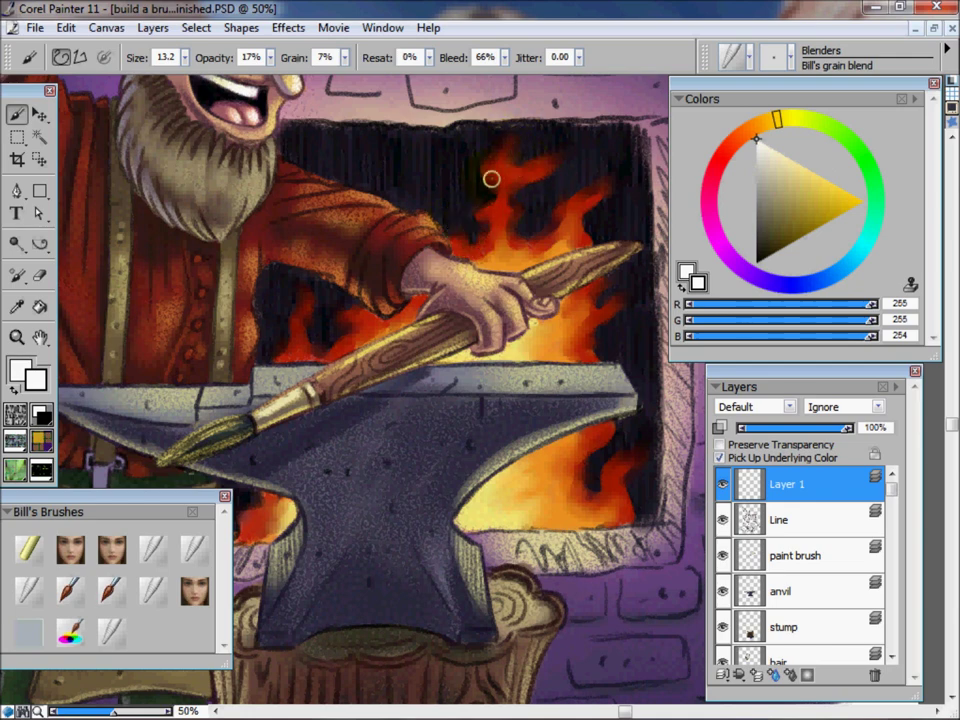
key("ctrl+minus")
key("ctrl+minus")
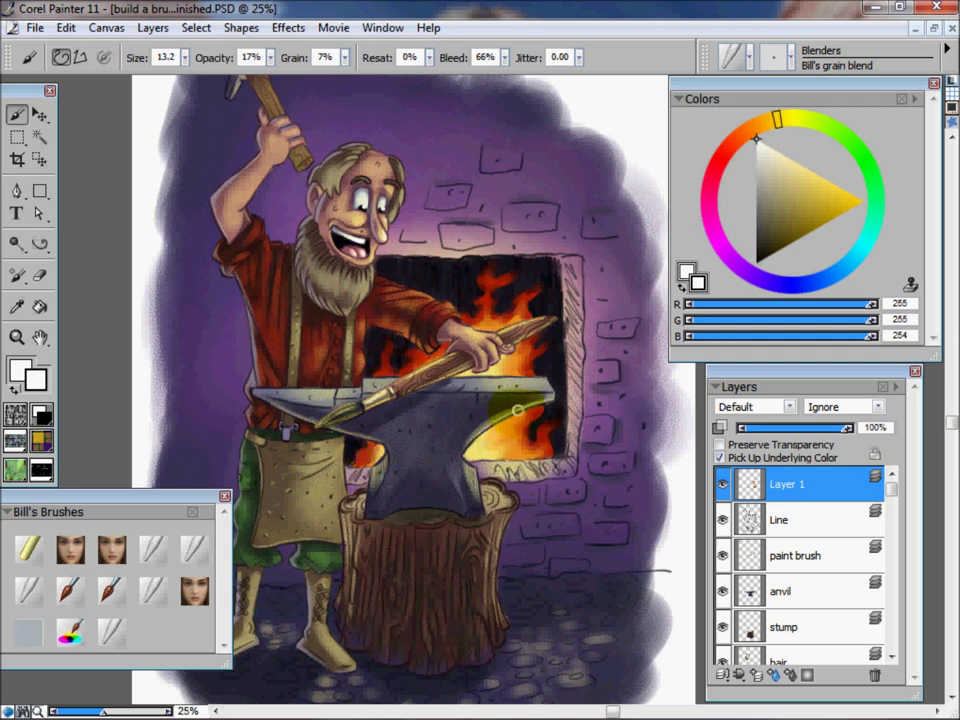
key("ctrl+minus")
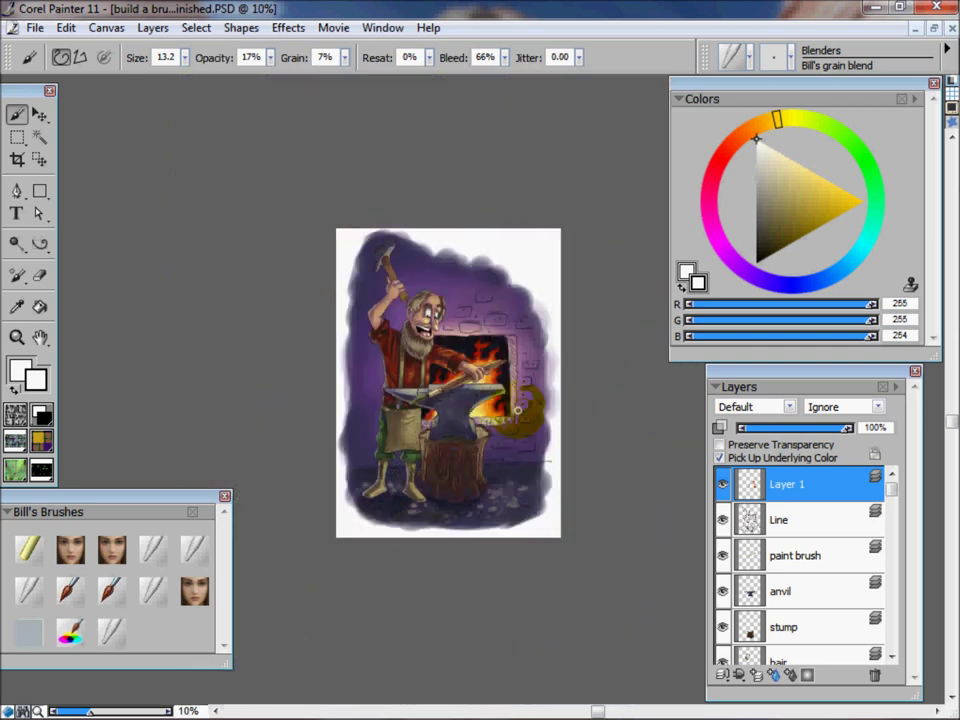
left_click_drag(92, 712, 97, 710)
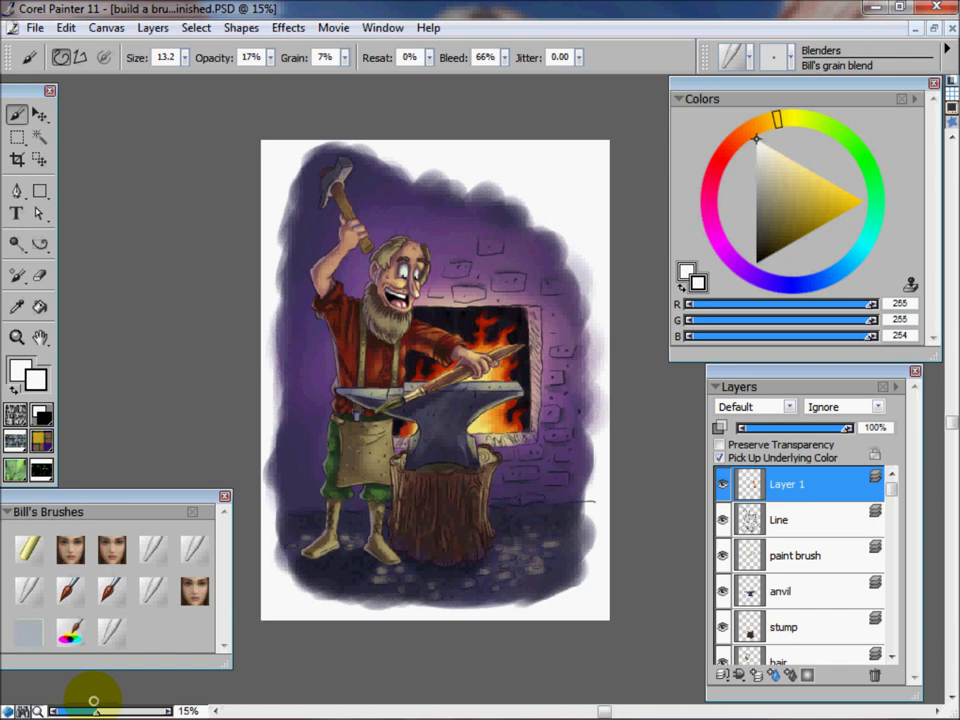